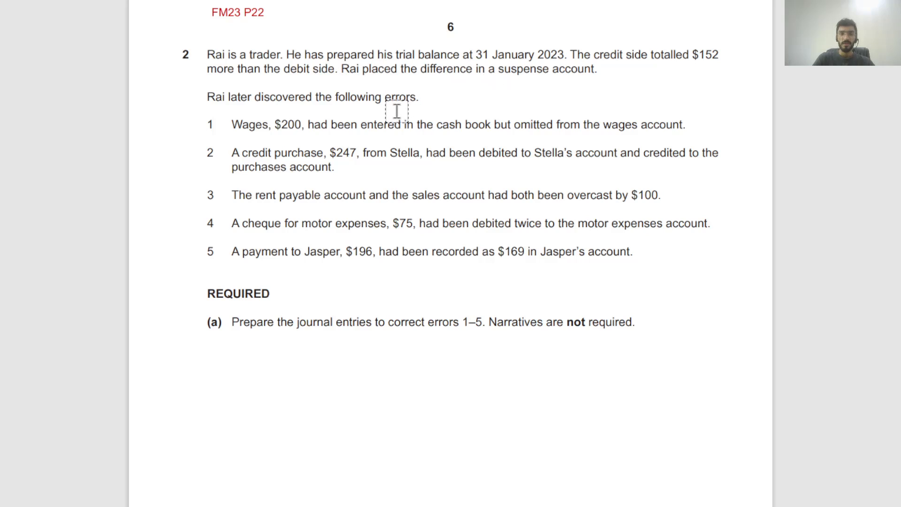
scroll(389, 226, down, 10)
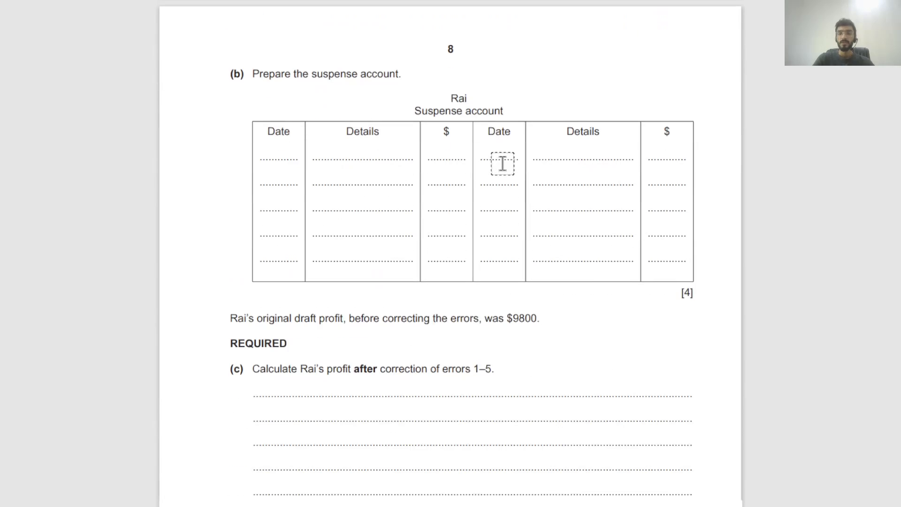
scroll(439, 190, down, 3)
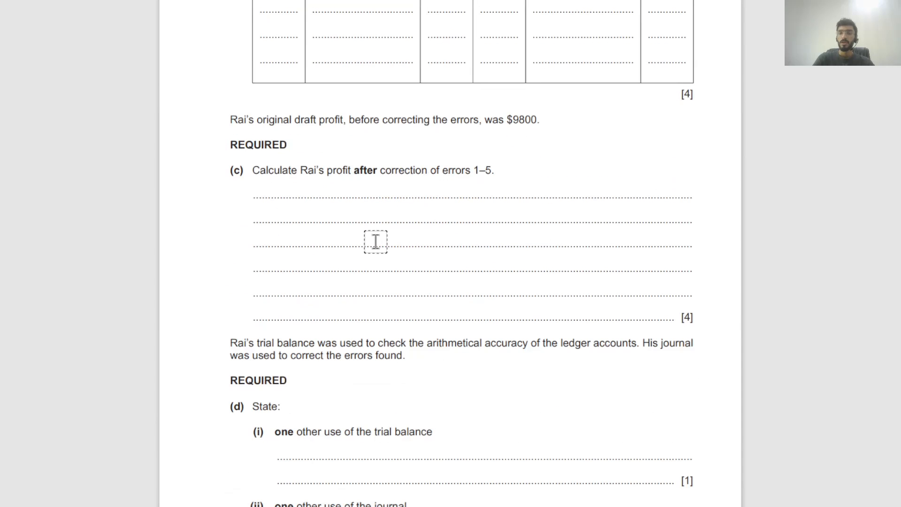
scroll(498, 206, down, 5)
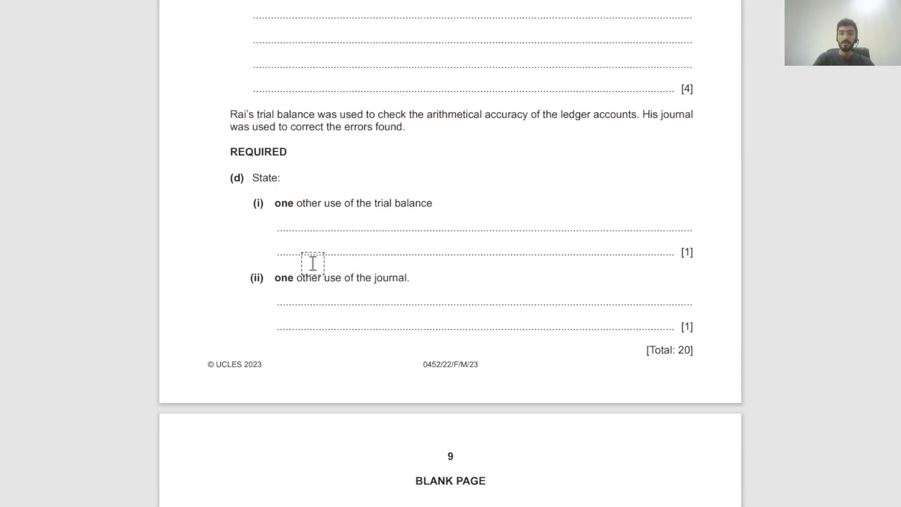
scroll(422, 250, up, 10)
scroll(421, 250, up, 10)
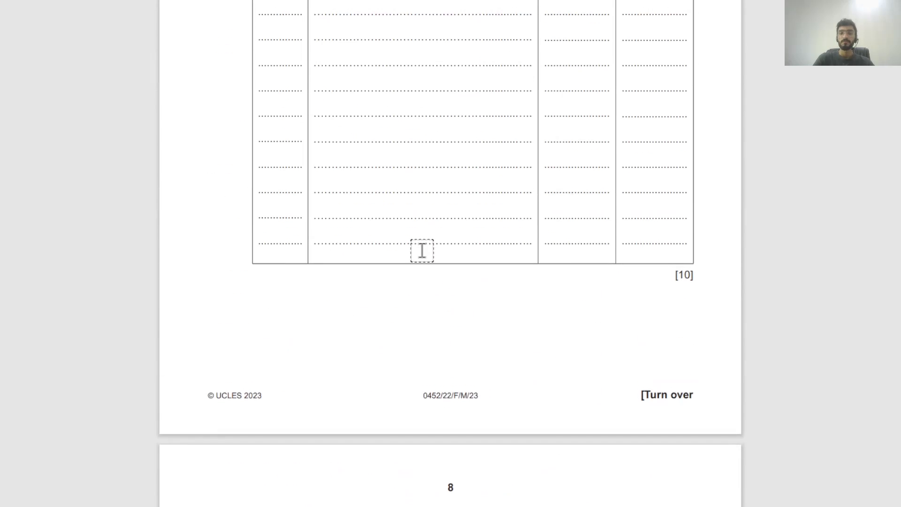
scroll(422, 251, up, 10)
scroll(422, 250, up, 6)
scroll(422, 250, down, 4)
scroll(422, 250, down, 11)
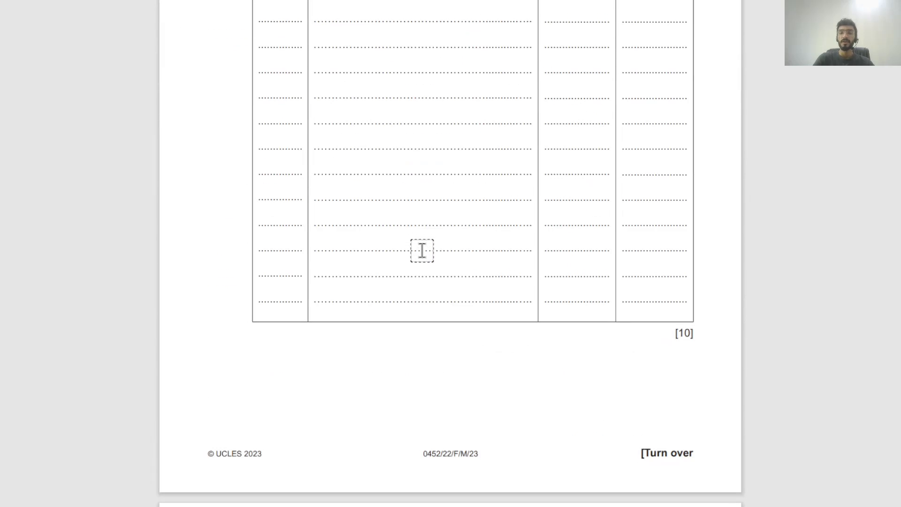
scroll(422, 250, down, 7)
scroll(422, 249, down, 4)
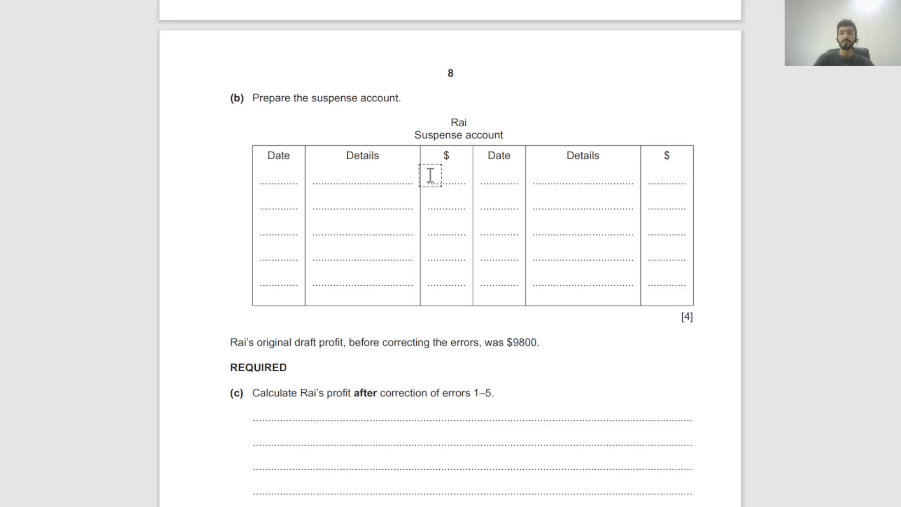
Enter 152 in the amount cell and 'Diff on Trial Balance' in the Details cell
click(435, 175)
text(15)
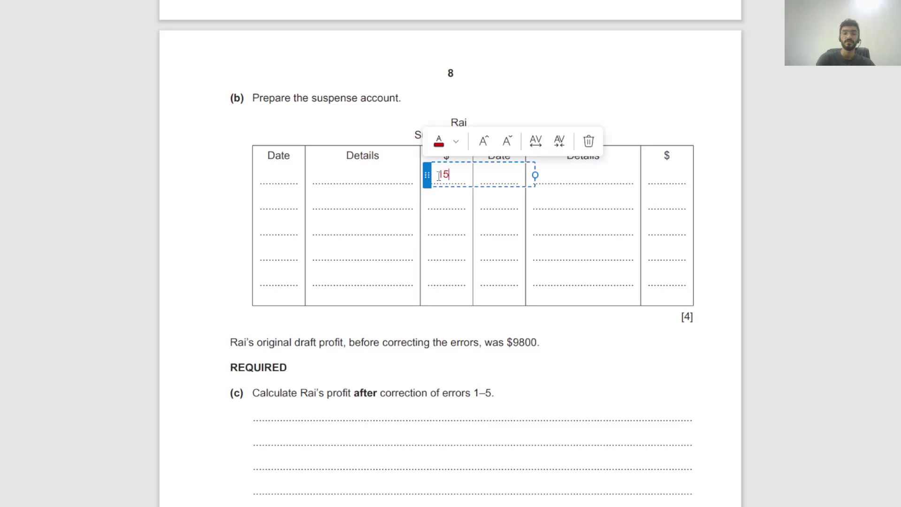
text(2)
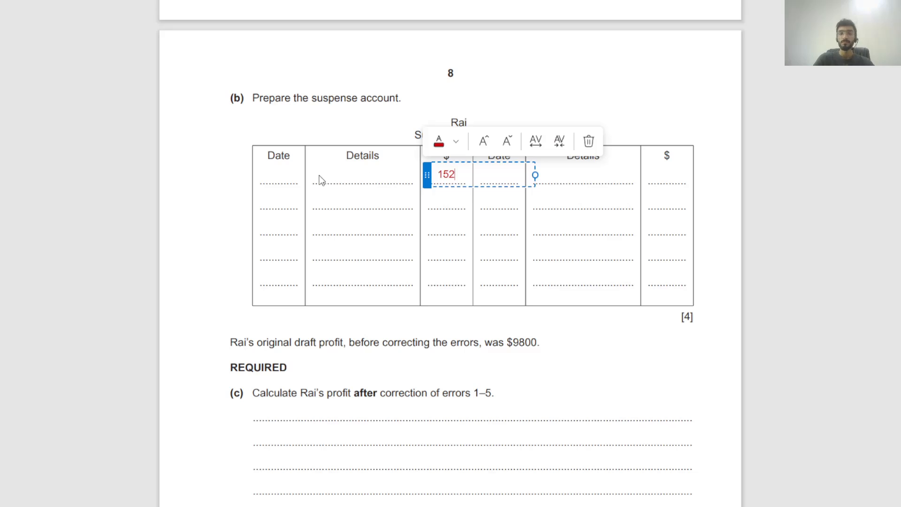
click(317, 175)
click(318, 175)
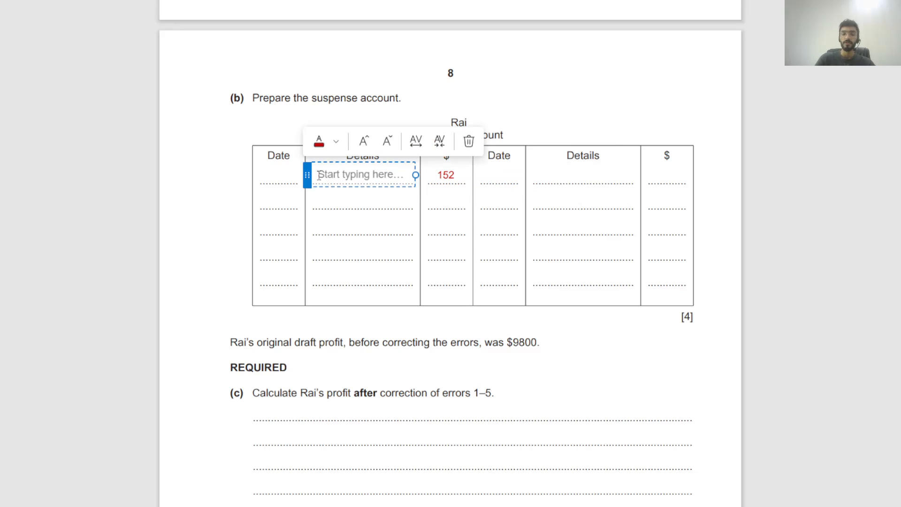
text(Diff on)
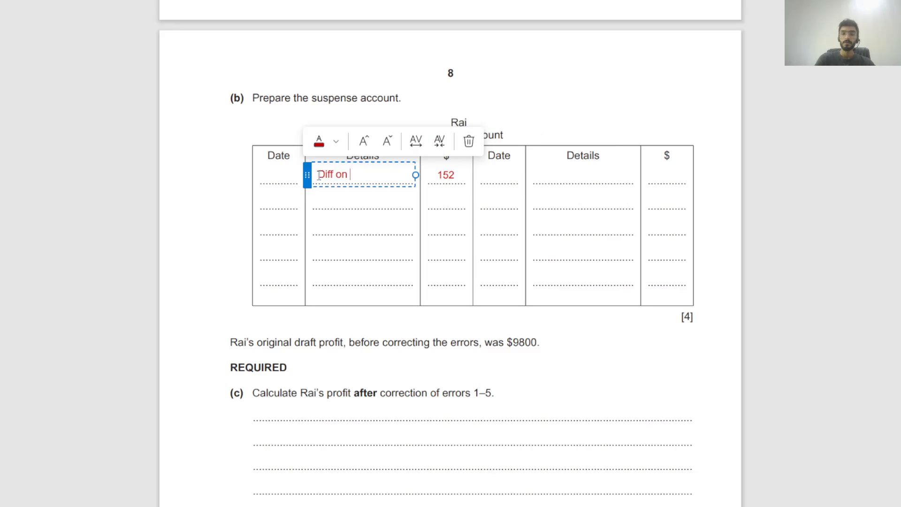
text( Trial B)
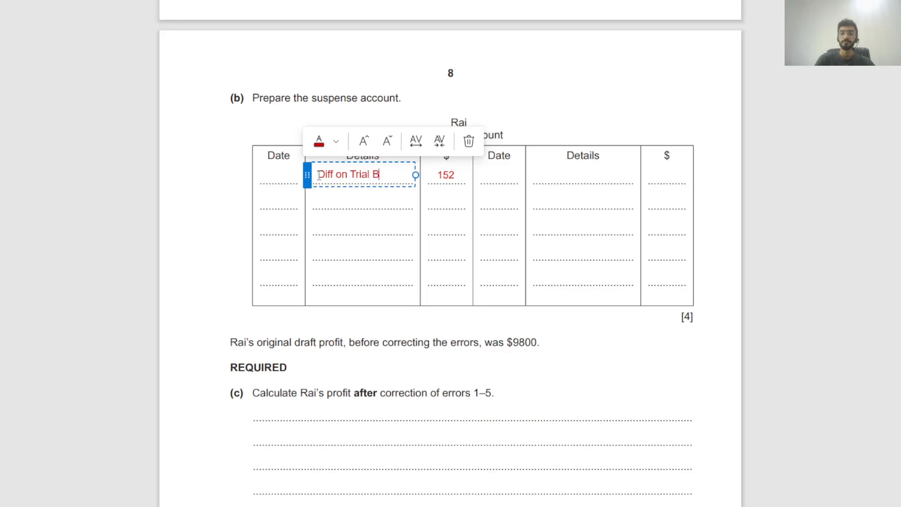
text(alance)
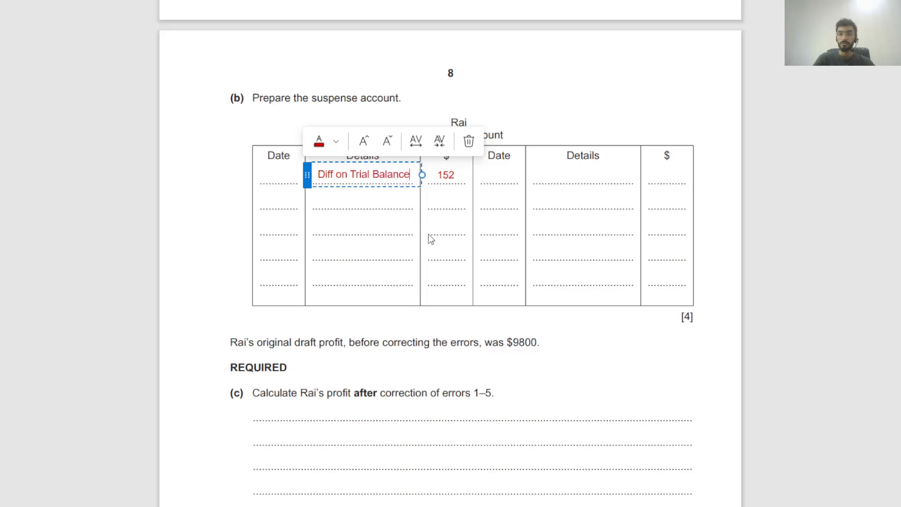
click(429, 235)
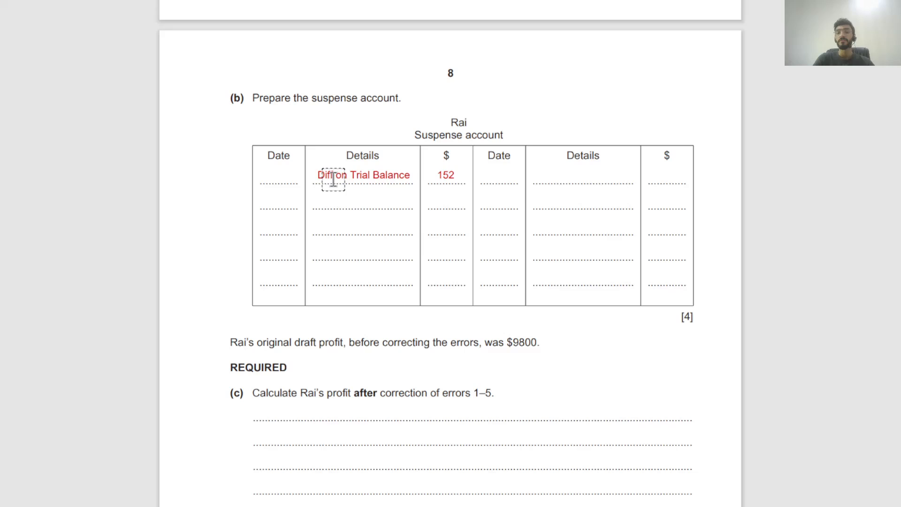
Add the date 2023 with jan 31 on a second line, positioned in the Date cell
click(266, 174)
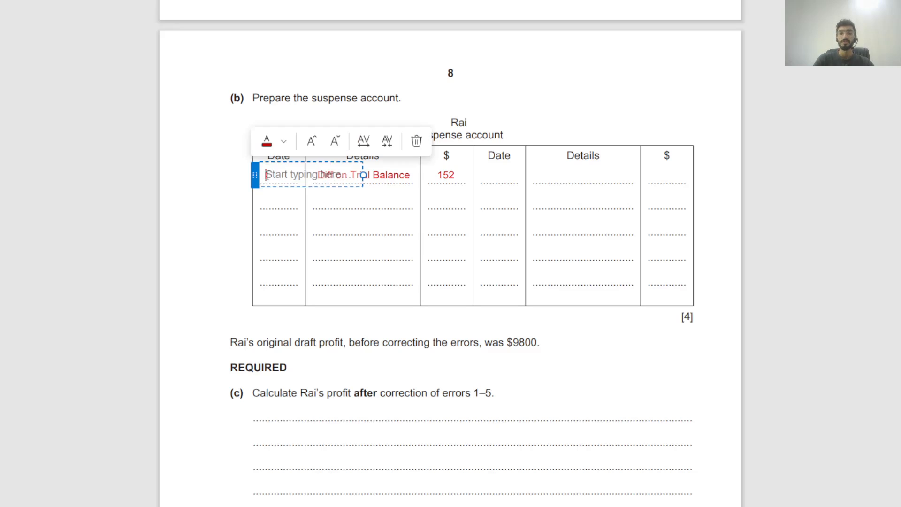
drag(255, 175, 253, 167)
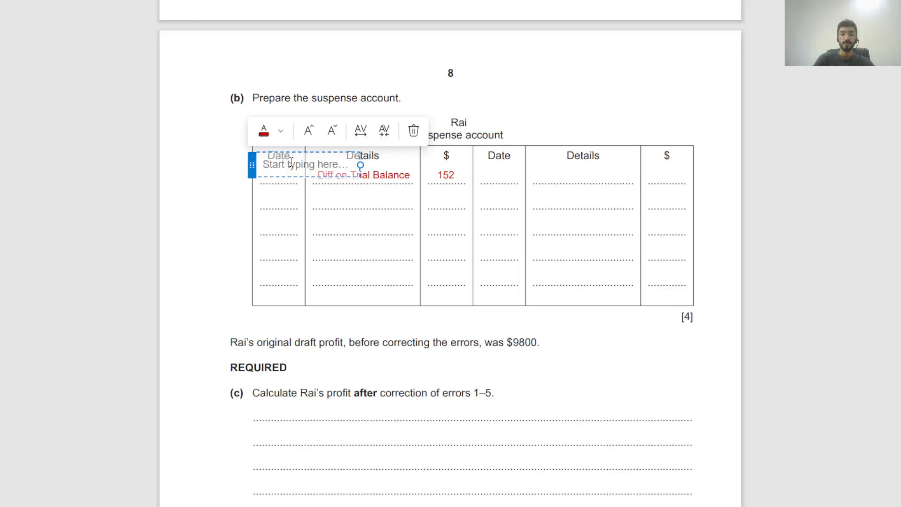
text(2023)
key(Return)
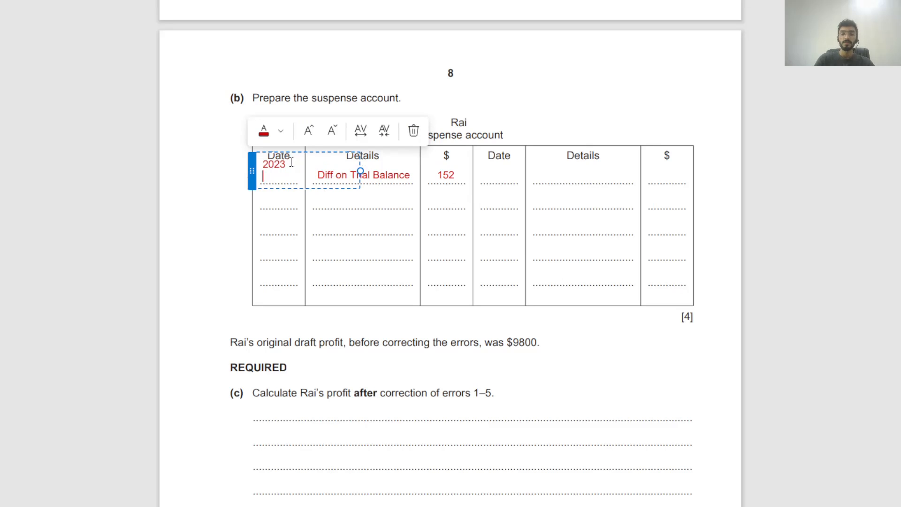
text(jan 31)
click(356, 234)
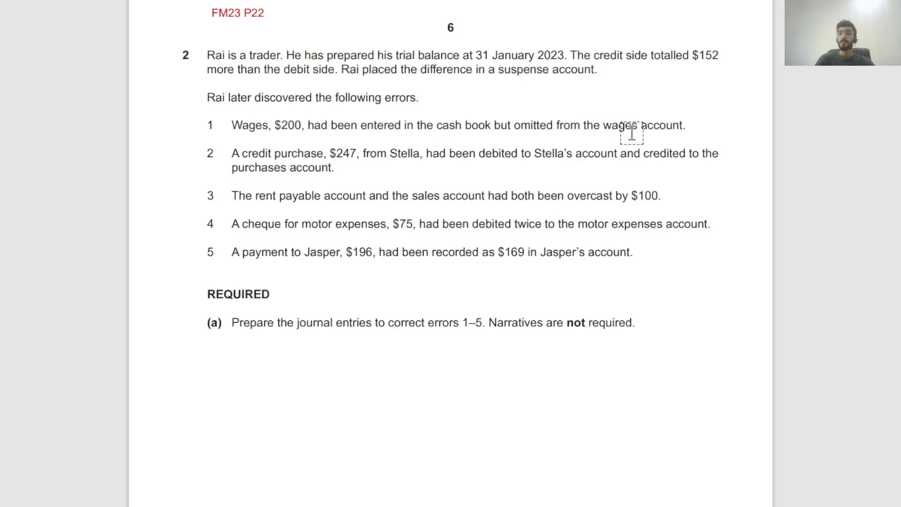
scroll(353, 180, down, 10)
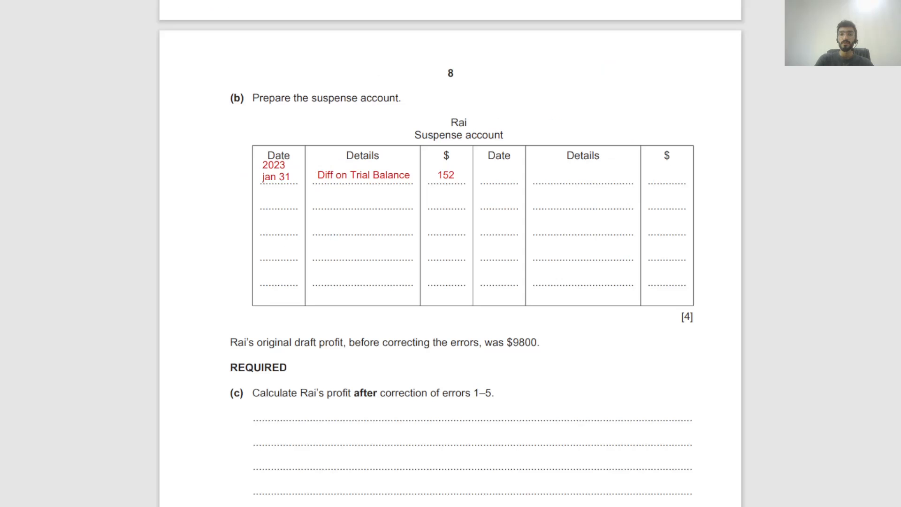
scroll(360, 236, down, 3)
scroll(360, 236, up, 8)
scroll(360, 236, up, 8)
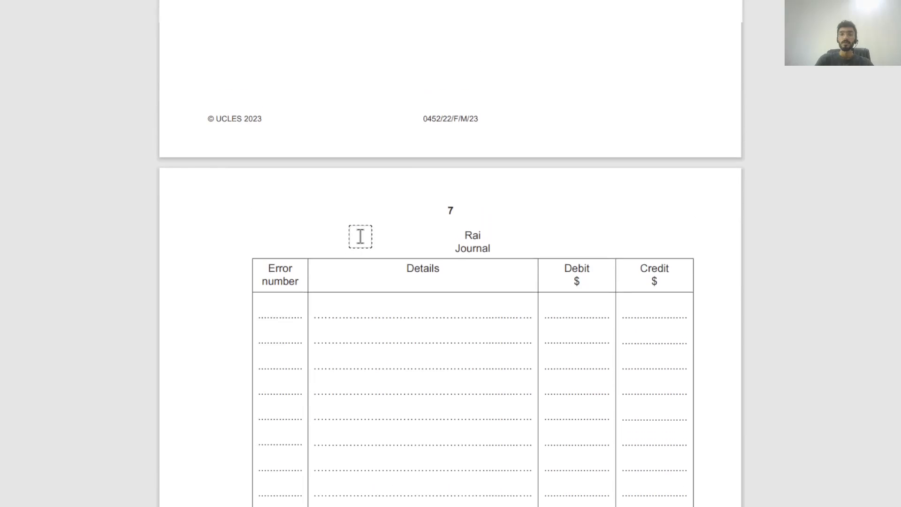
scroll(360, 236, down, 1)
scroll(360, 236, down, 1)
scroll(360, 236, up, 5)
scroll(360, 236, up, 2)
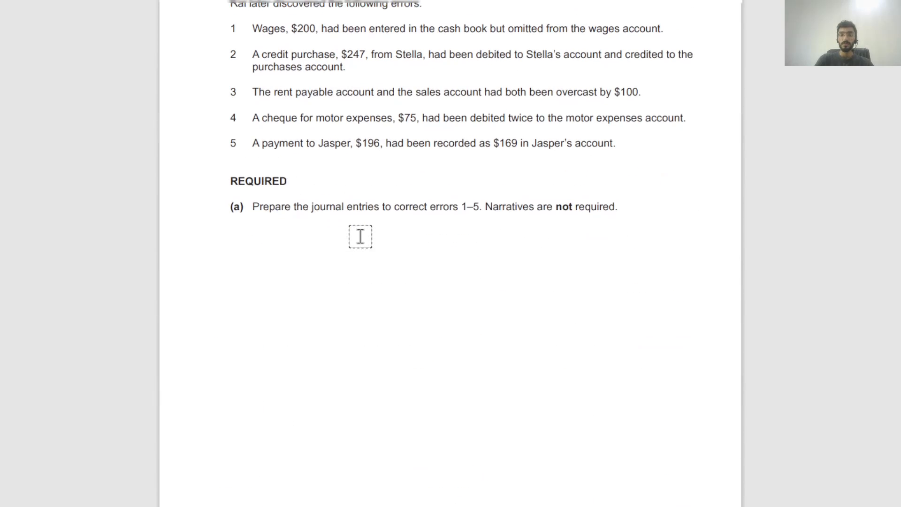
scroll(360, 236, up, 1)
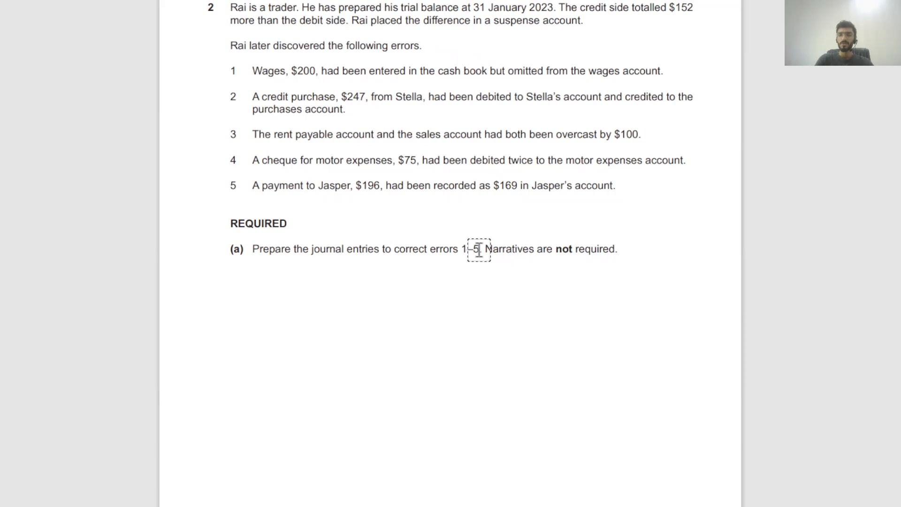
scroll(415, 229, up, 1)
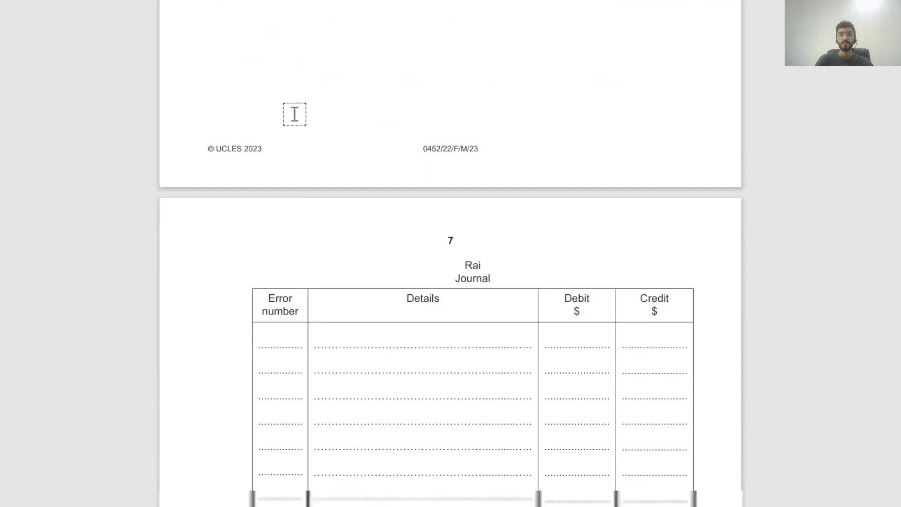
scroll(294, 114, down, 3)
scroll(294, 114, down, 1)
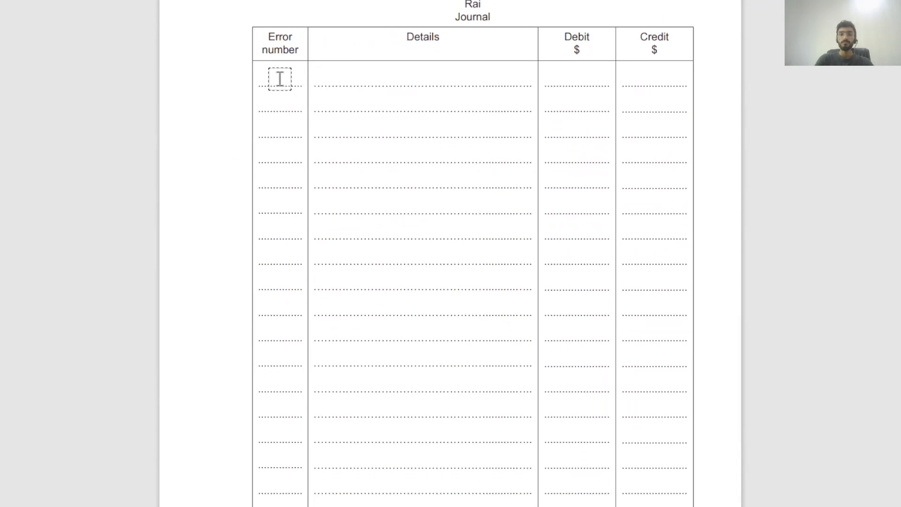
Number the first journal entry 1 with Wages debited 200
click(284, 74)
text(1)
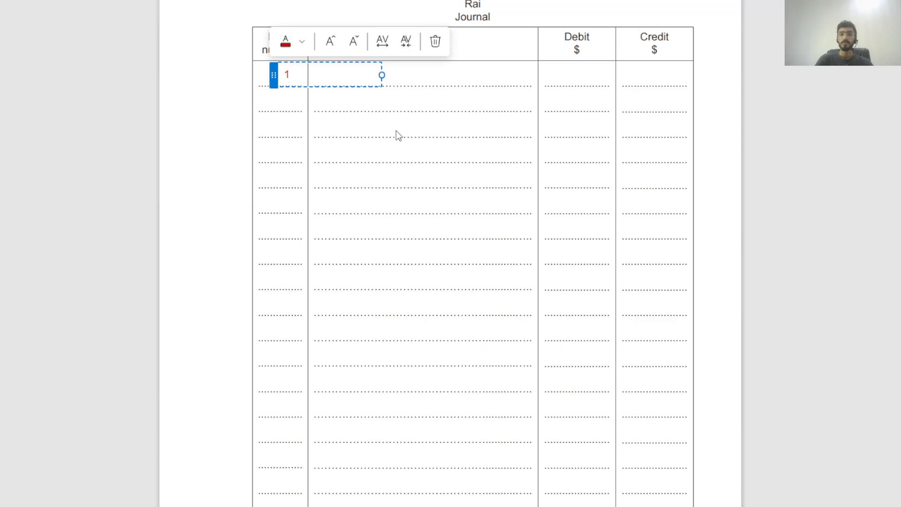
click(342, 90)
click(320, 74)
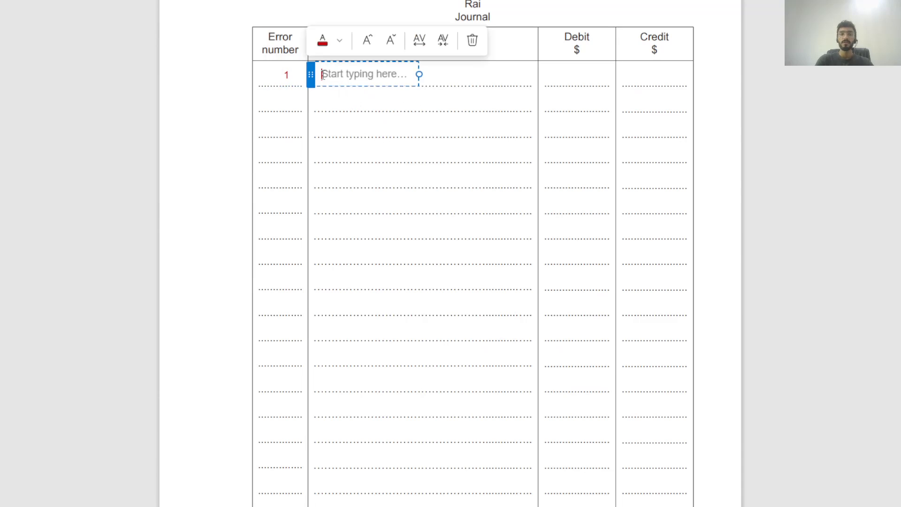
text(Wages)
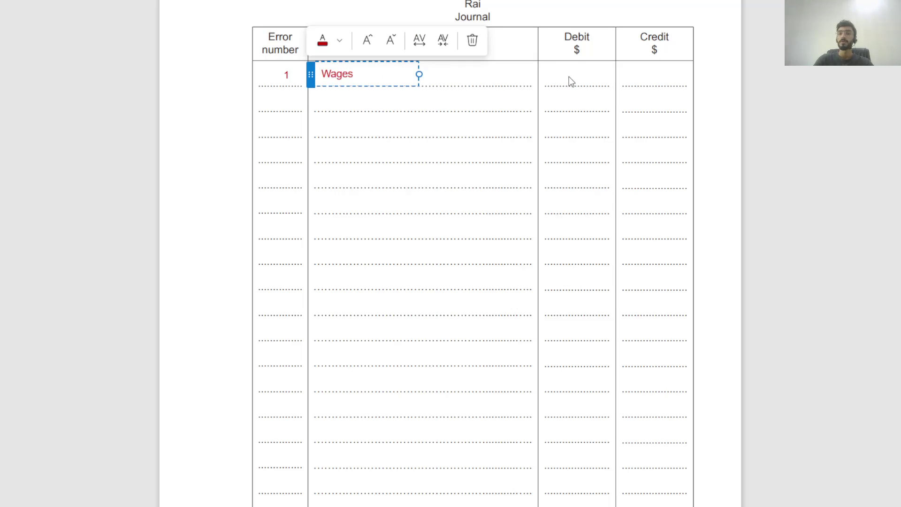
click(567, 76)
text(200)
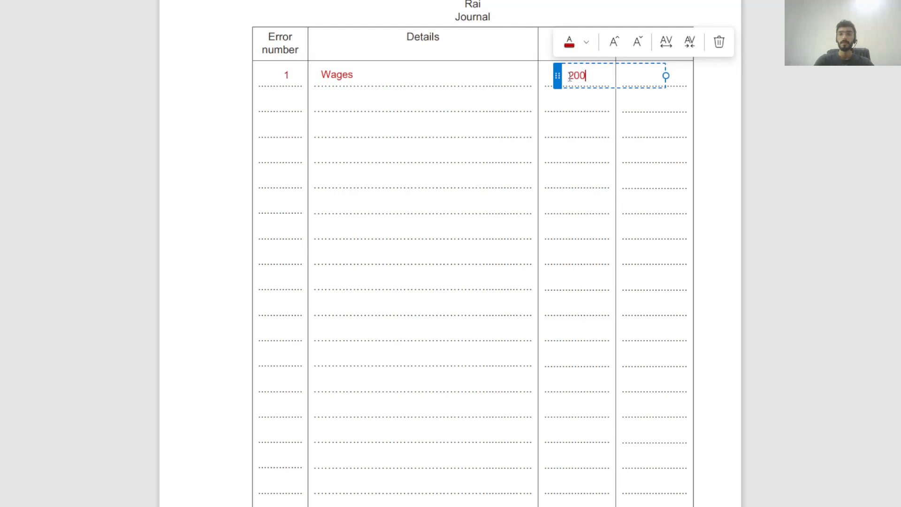
click(395, 103)
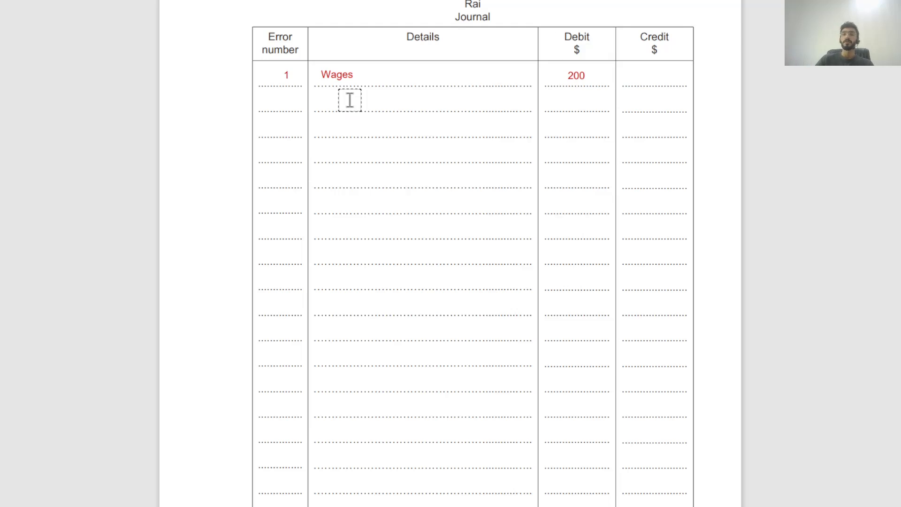
Add Suspense below Wages with 200 in the Credit column
click(349, 100)
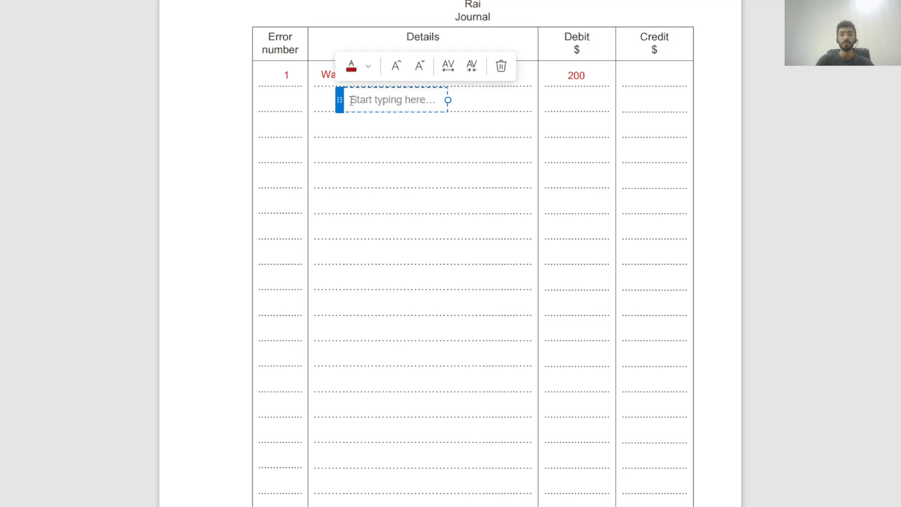
text(Suspense)
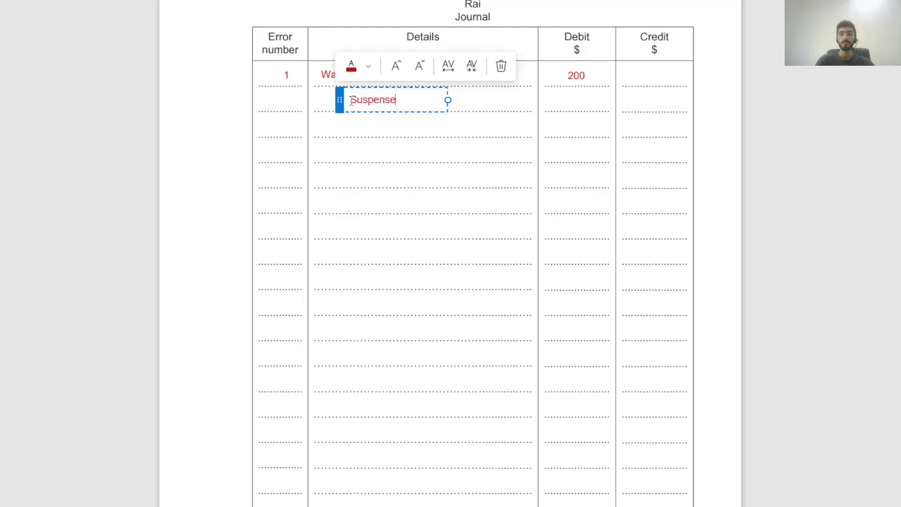
click(445, 136)
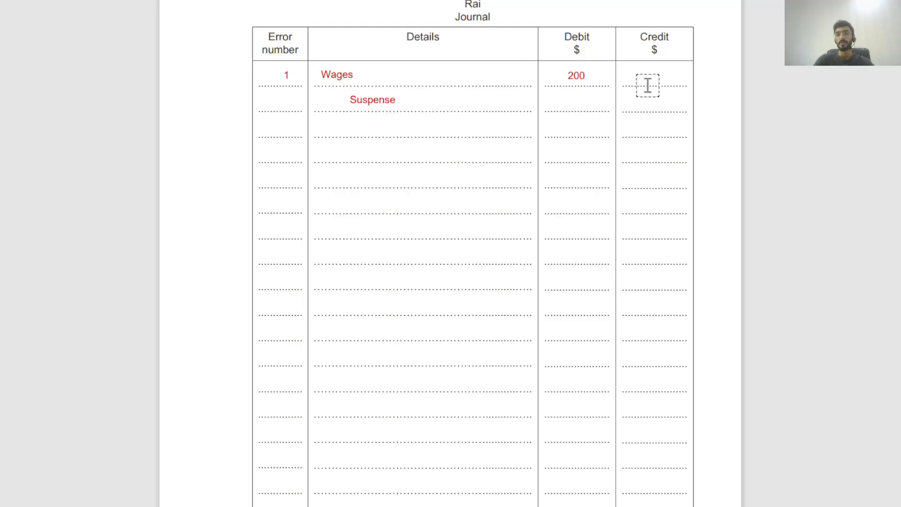
click(647, 101)
text(200)
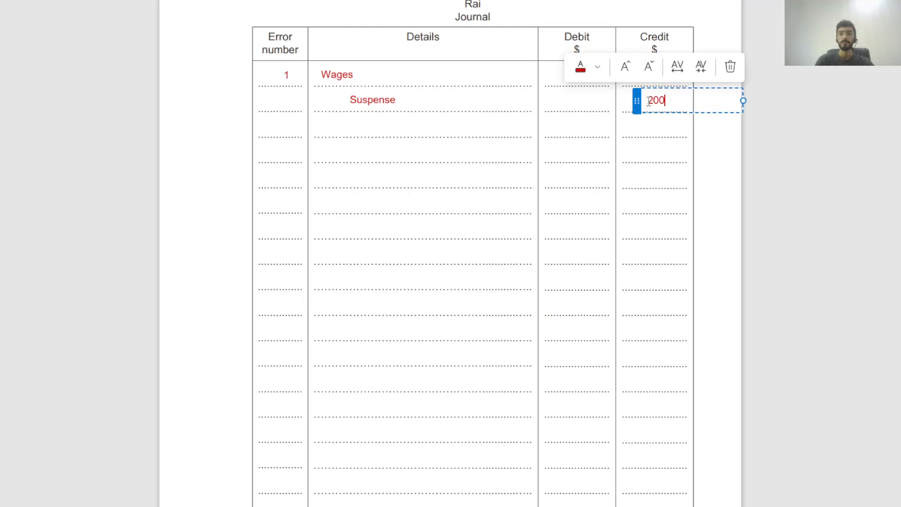
click(627, 190)
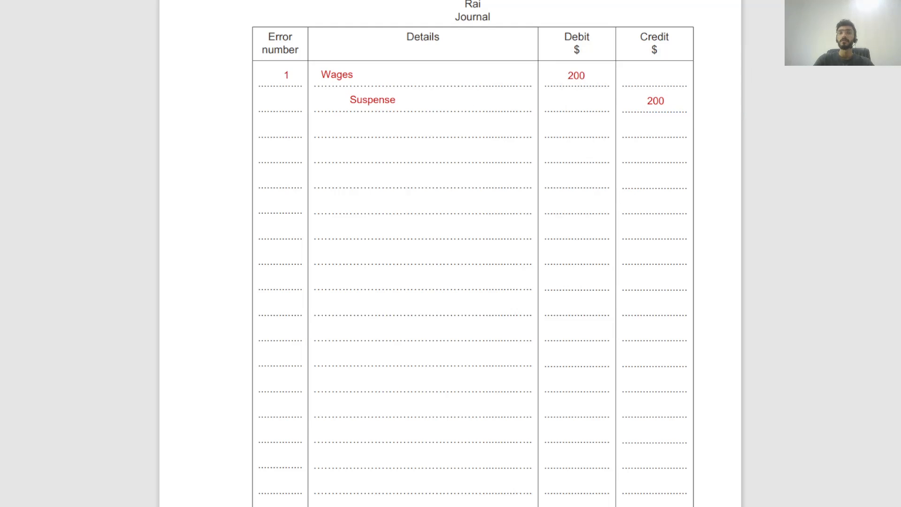
scroll(289, 155, down, 4)
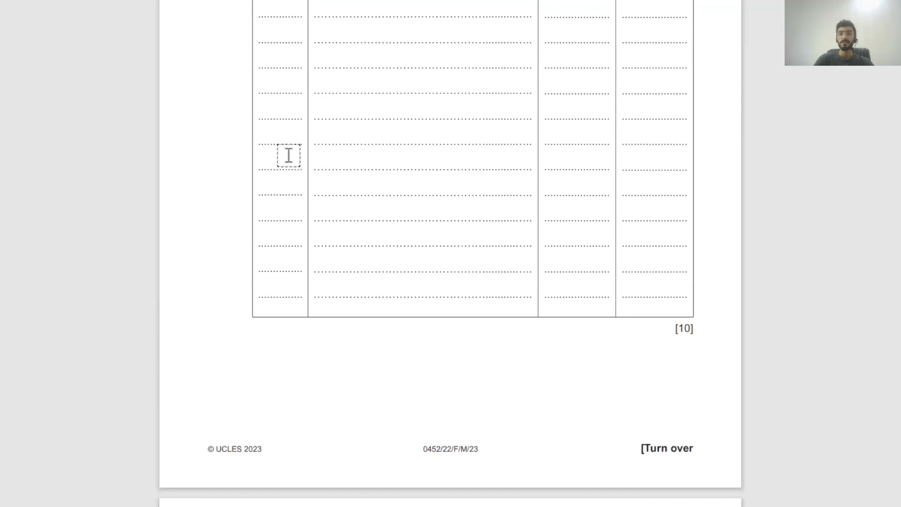
scroll(288, 155, up, 3)
scroll(288, 155, up, 3)
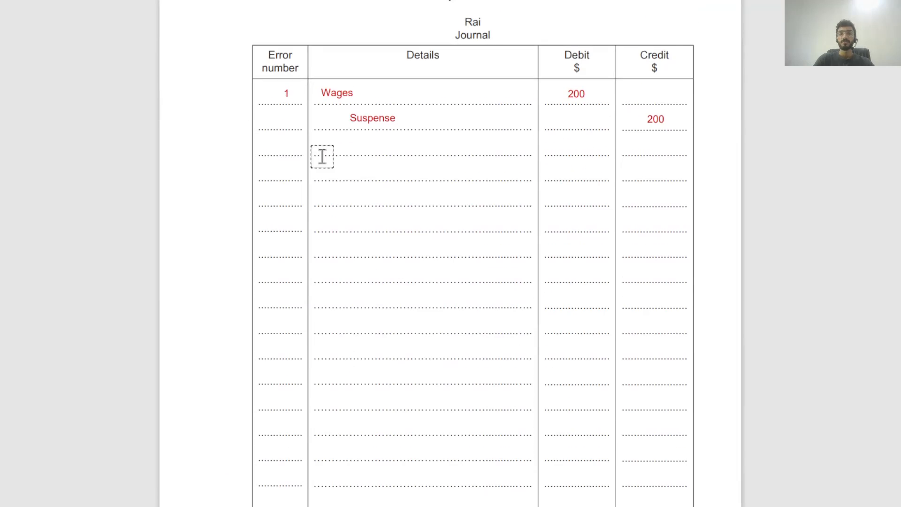
key(ctrl+Tab)
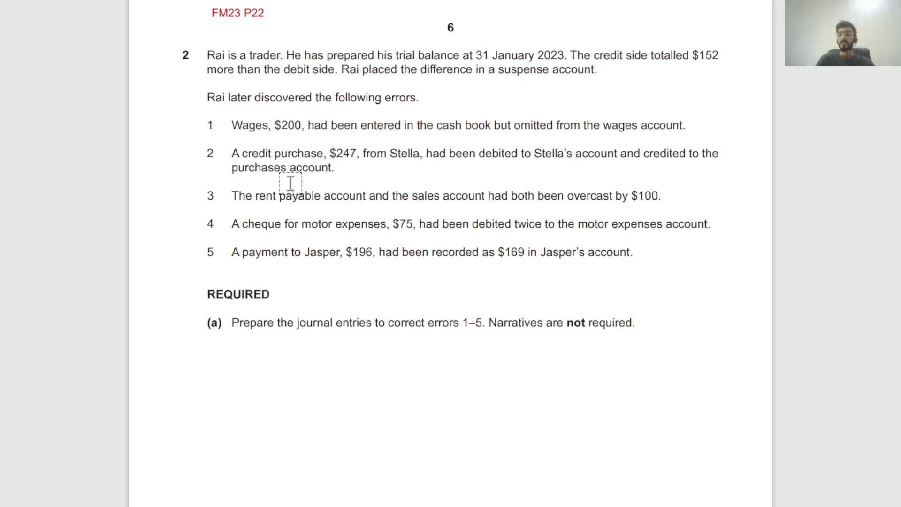
Note 'double' under error 2 with the working '247x2 = 494' beside it
click(366, 171)
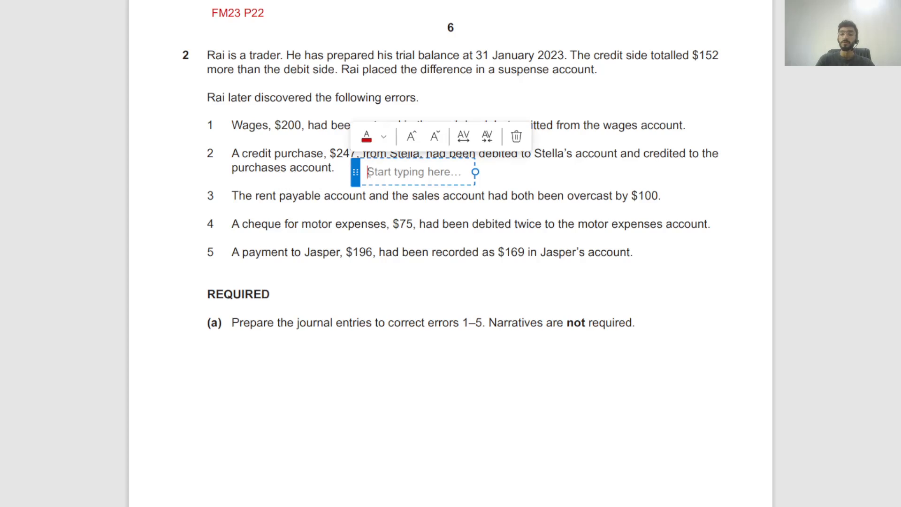
text(doubl)
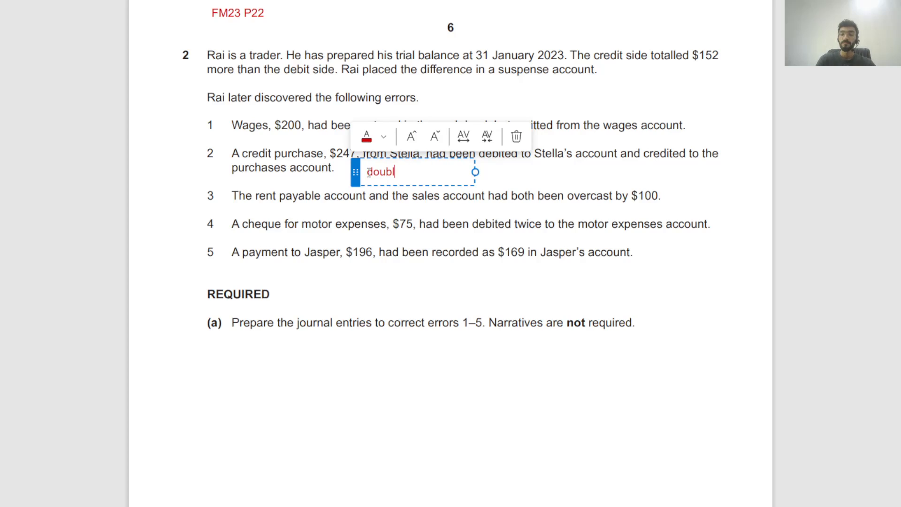
text(e)
click(430, 234)
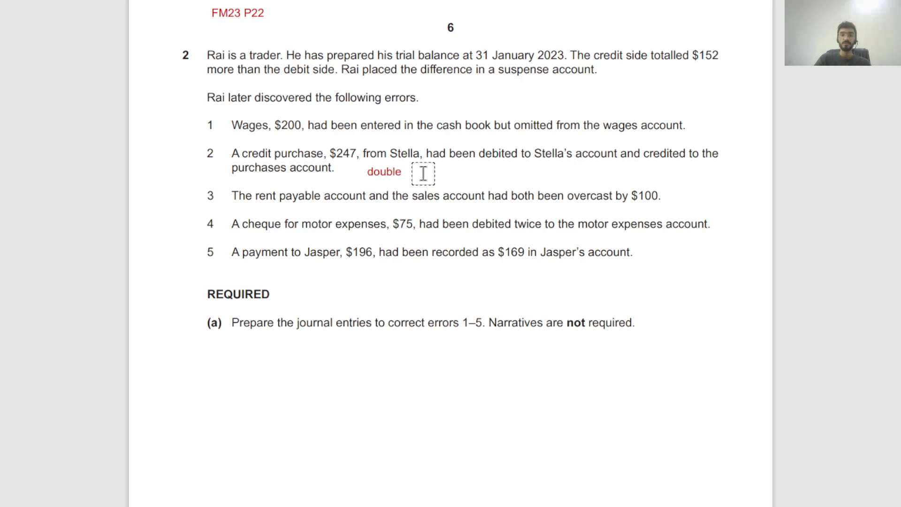
click(422, 172)
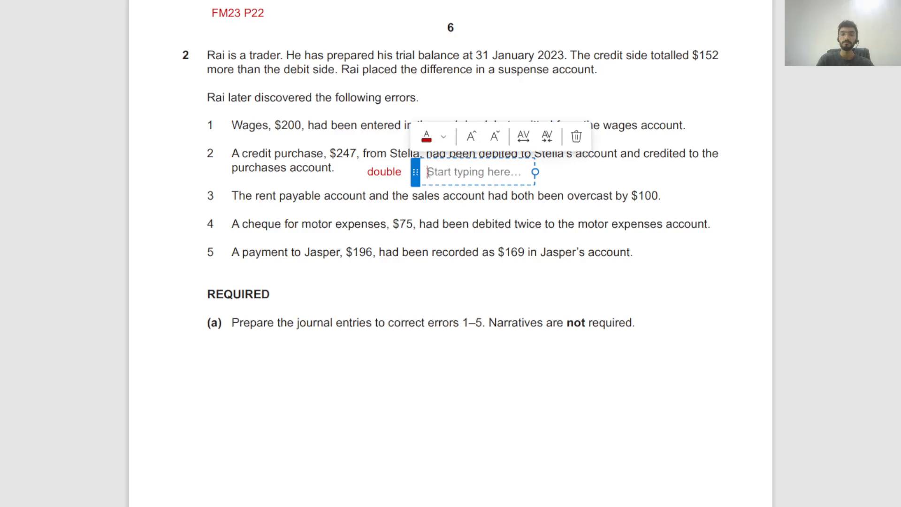
text(247x2 )
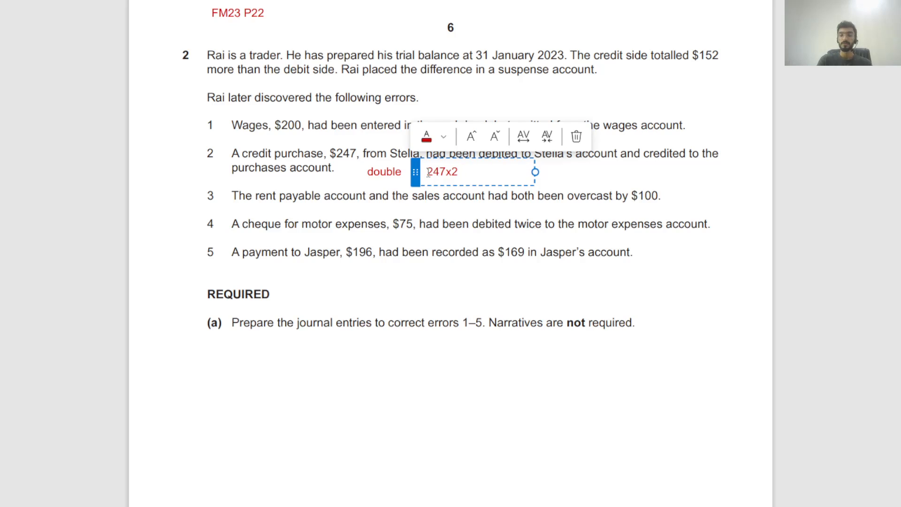
text(=)
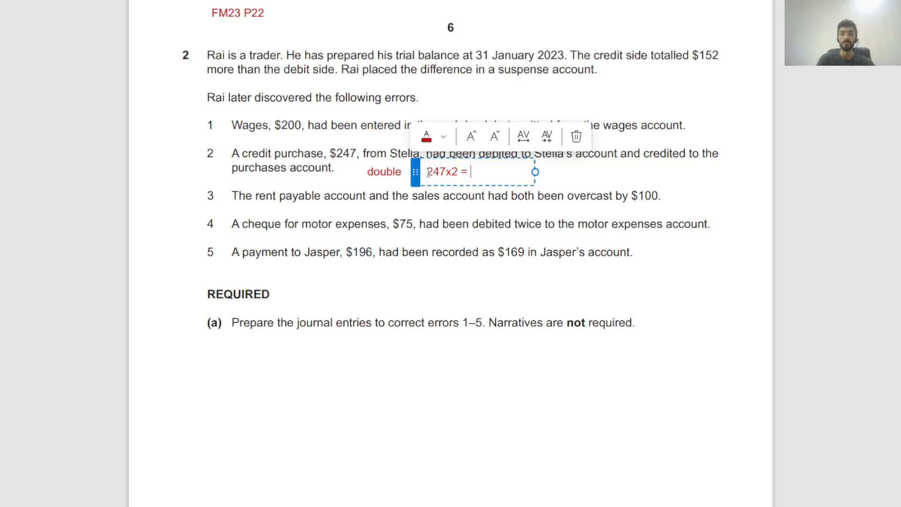
text(494)
click(503, 211)
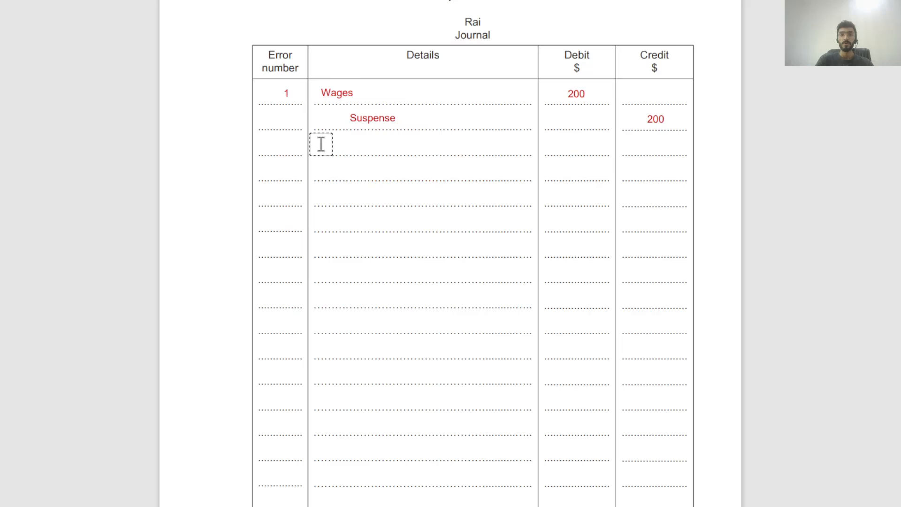
Number the next journal entry 2 and discard a stray empty text note
click(286, 171)
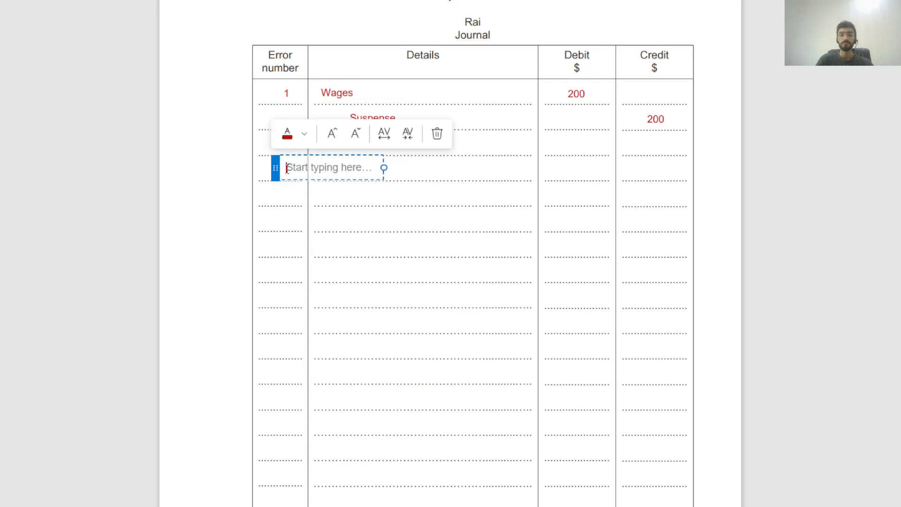
text(2)
click(332, 207)
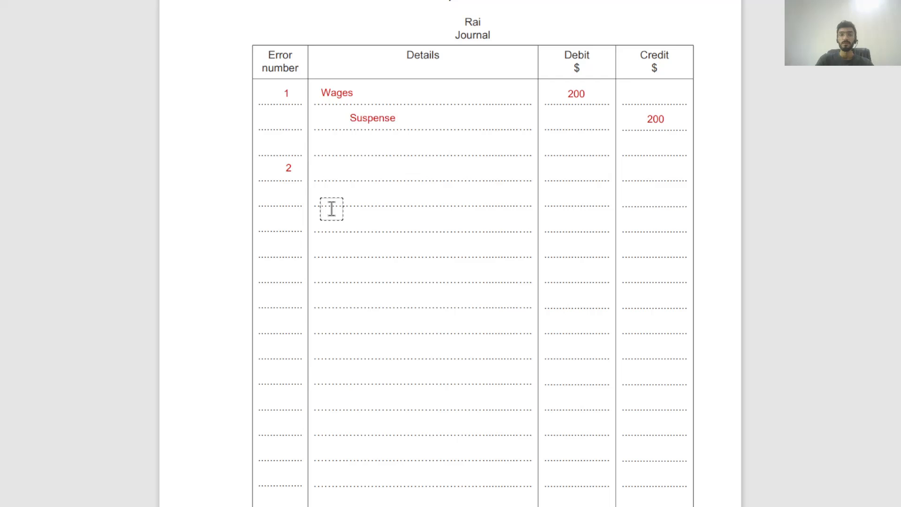
click(333, 119)
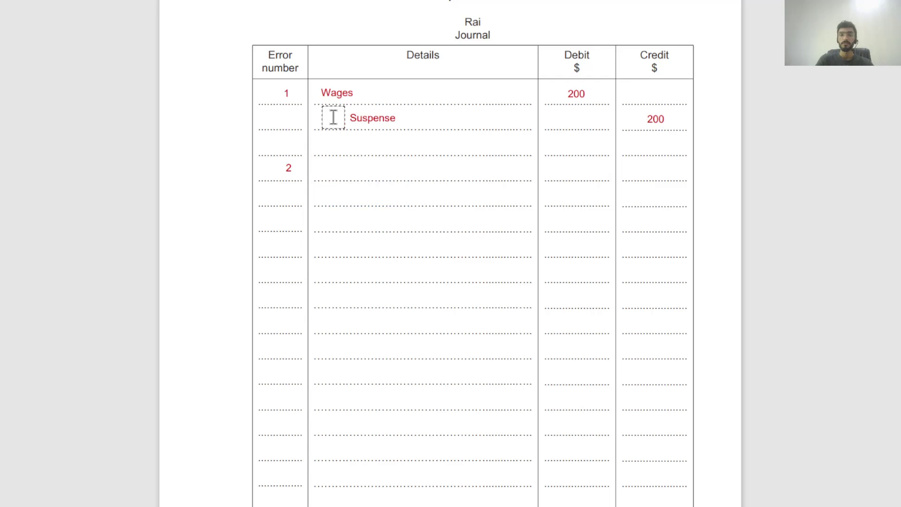
Enter Purchases debited 494 with Stella below it credited 494
click(324, 170)
text(Pu)
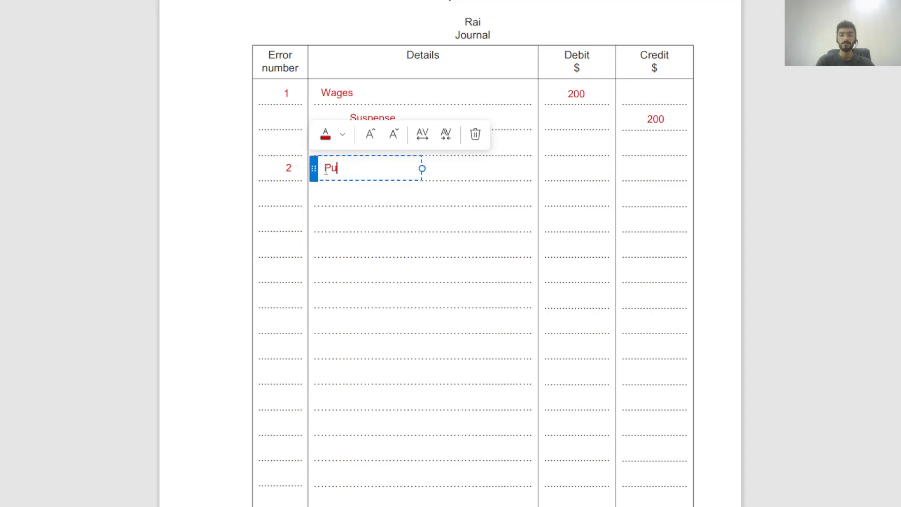
text(rc)
text(hases)
click(352, 196)
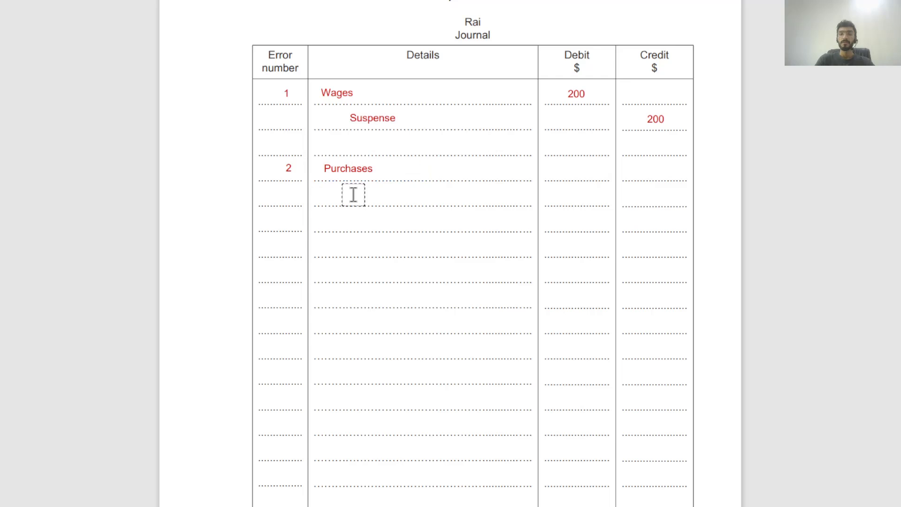
text(Stella)
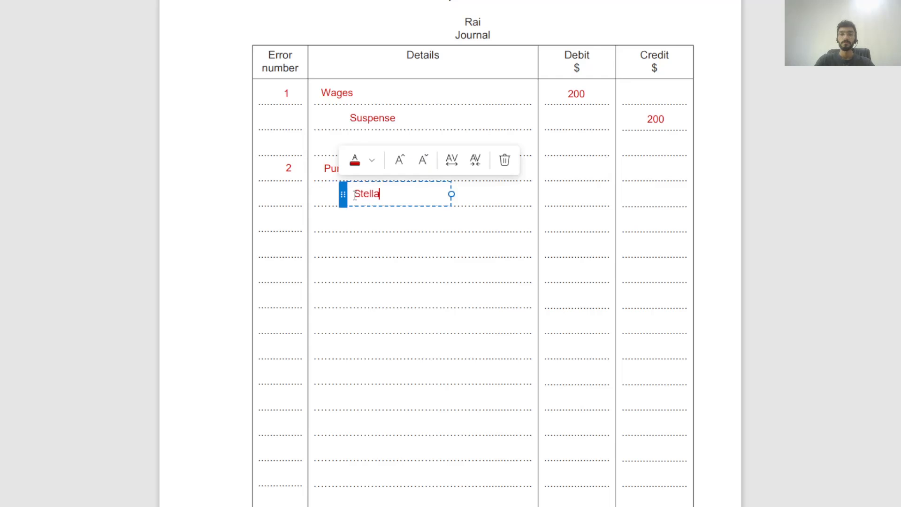
click(570, 171)
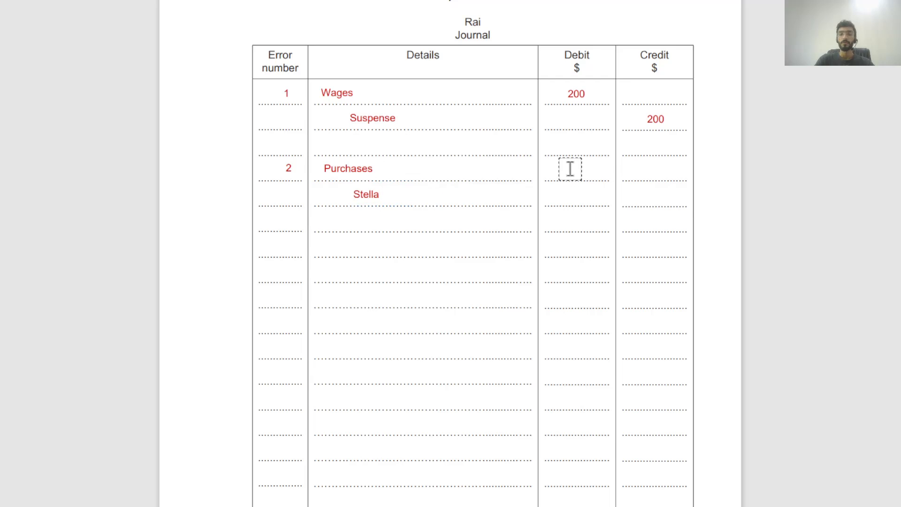
text(494)
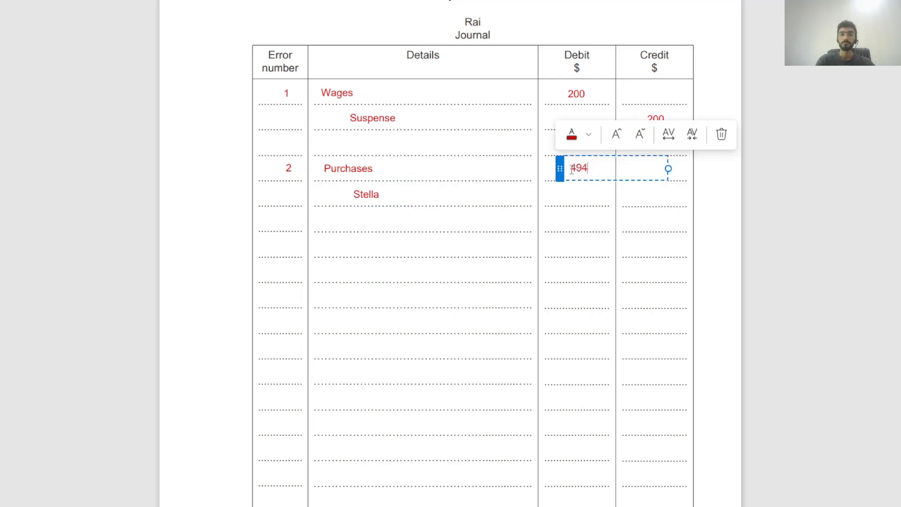
click(654, 197)
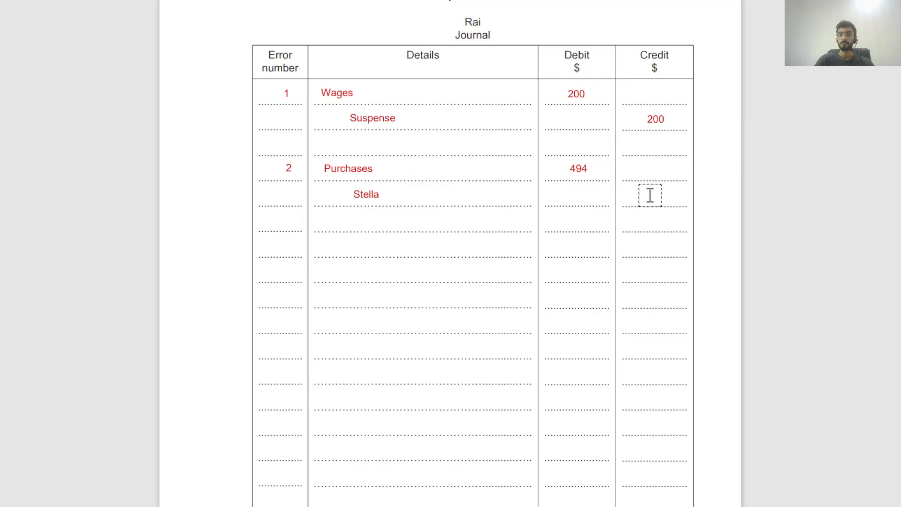
click(648, 195)
text(494)
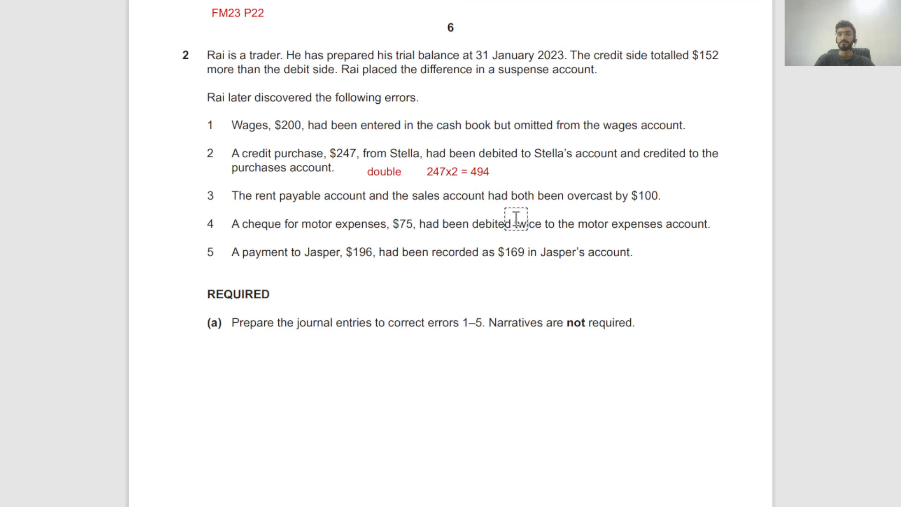
scroll(516, 220, down, 1)
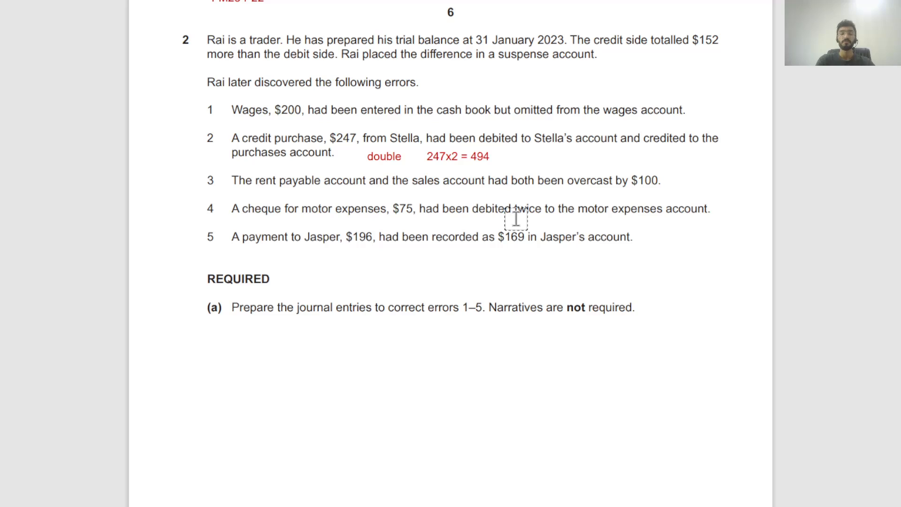
Label rent payable 'exp' and sales 'inc' under error 3
click(289, 192)
text(exp)
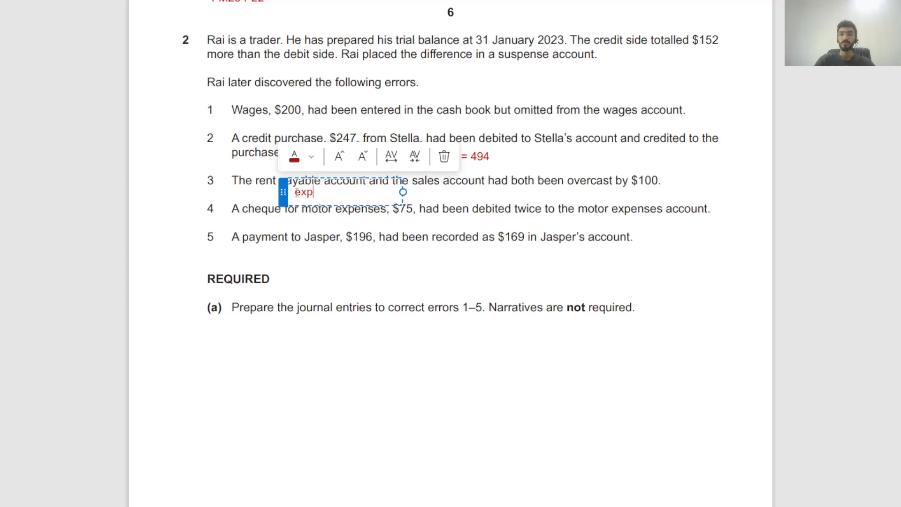
click(417, 192)
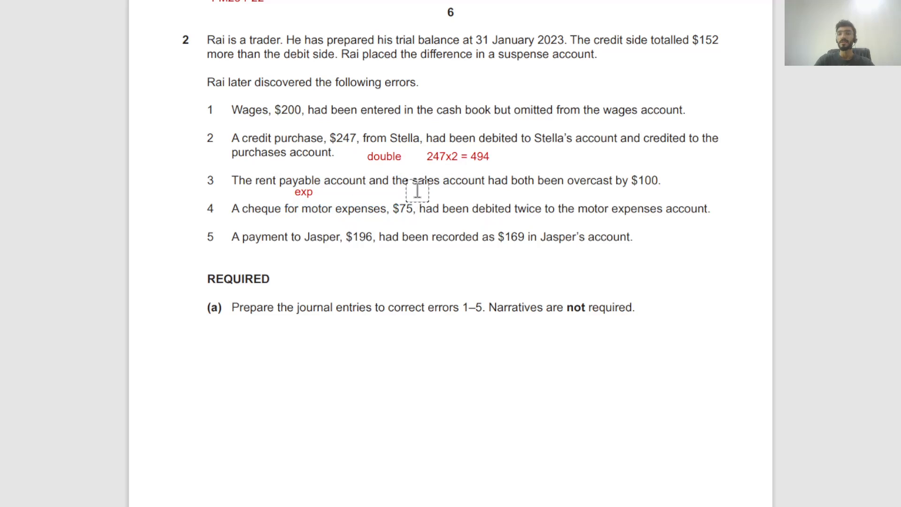
click(420, 192)
text(i)
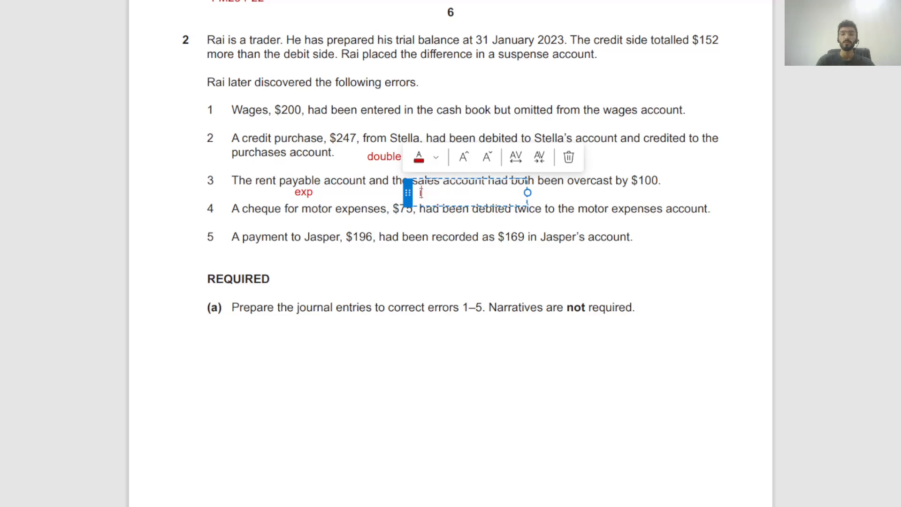
text(nc)
click(590, 275)
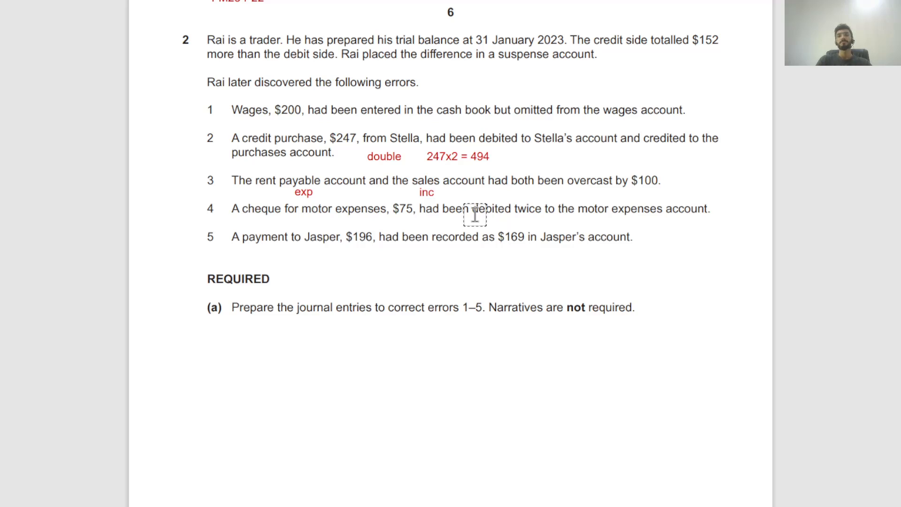
Commit Stella's 494 credit and enter Sales with Rent Payables below it for error 3
key(Escape)
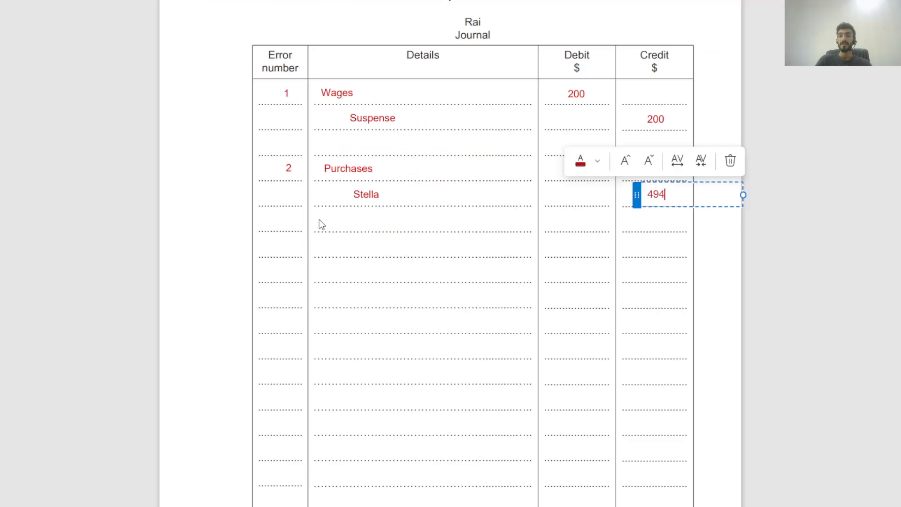
key(Escape)
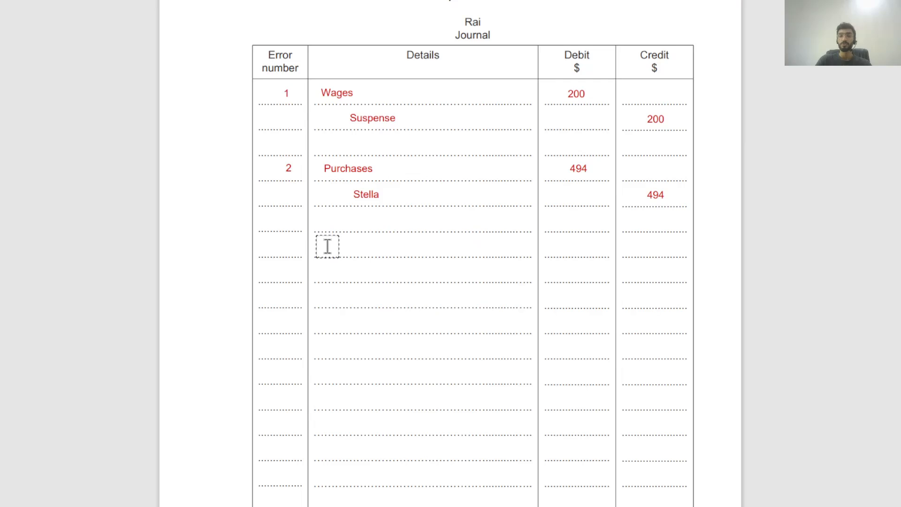
click(328, 241)
text(Sales)
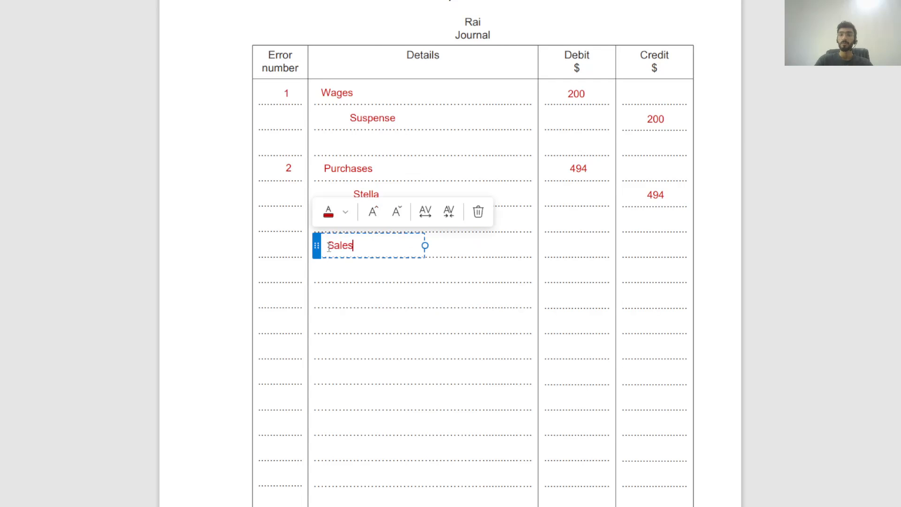
key(Escape)
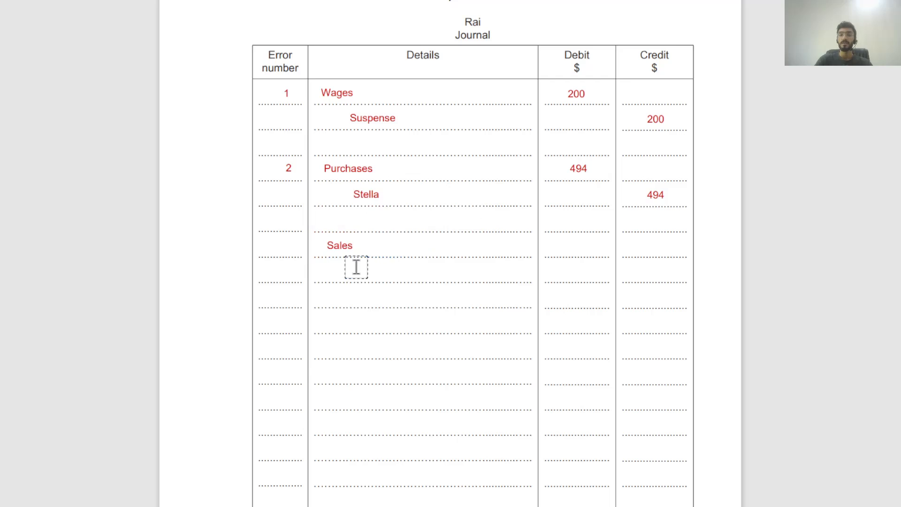
click(358, 271)
text(Ren)
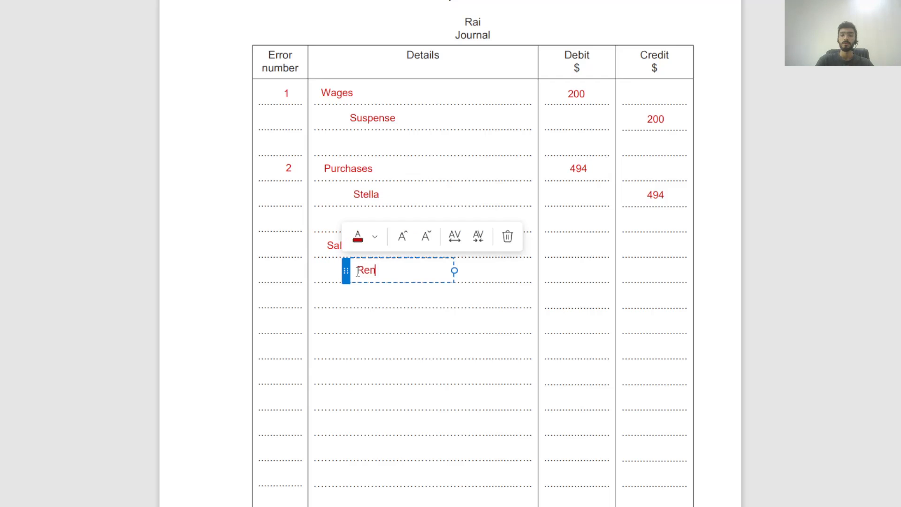
text(t Payables)
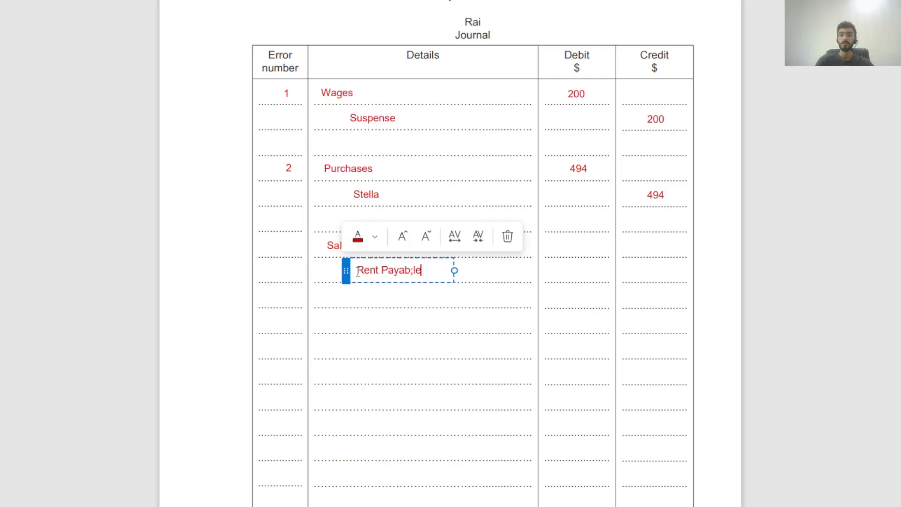
key(BackSpace)
key(BackSpace)
key(BackSpace)
text(l)
text(es)
click(570, 246)
Enter 100 debit to Sales, 100 credit to Rent Payables, and number the entry 3
click(570, 246)
text(100)
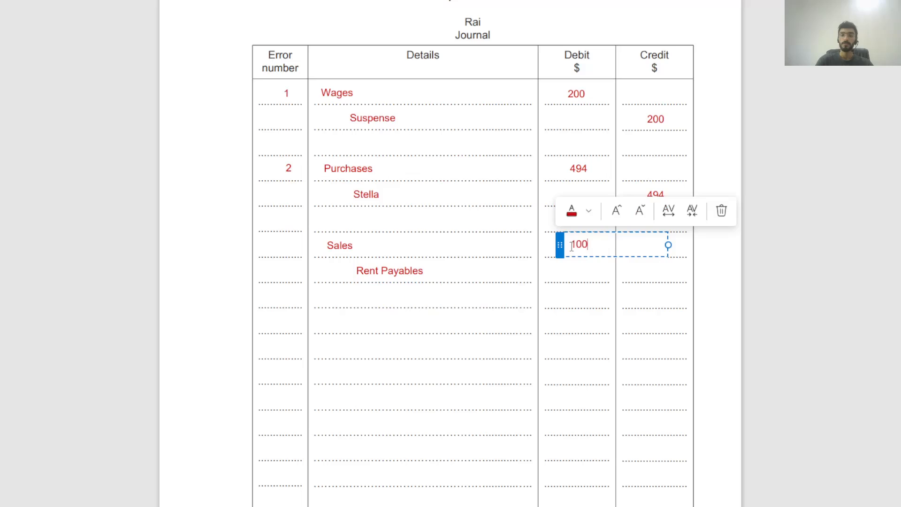
click(648, 272)
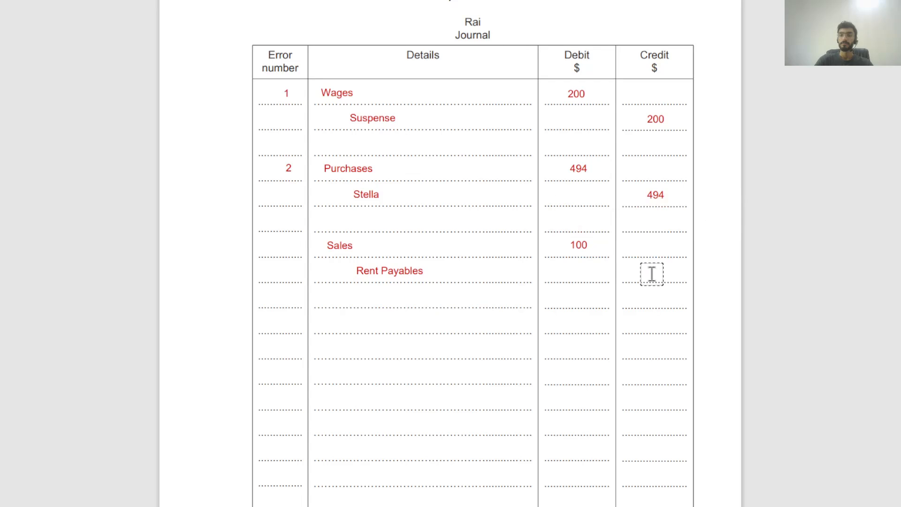
text(100)
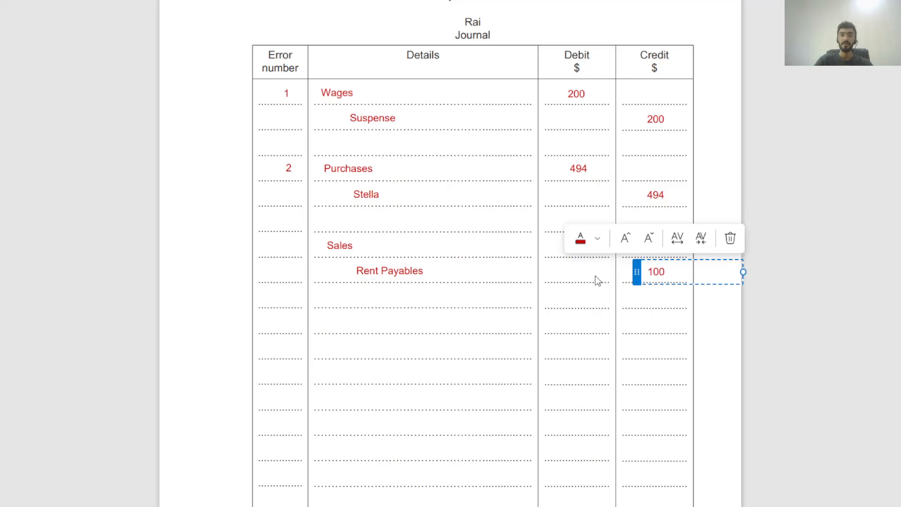
click(290, 247)
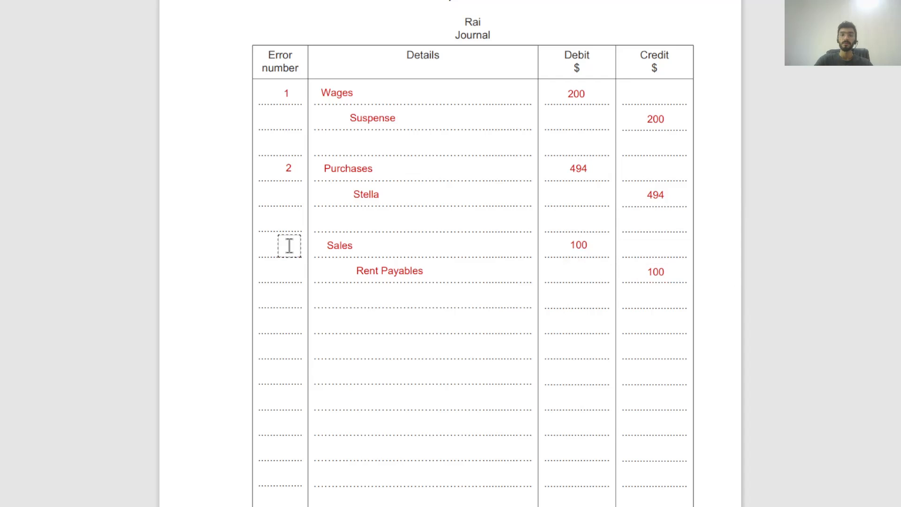
click(289, 246)
text(3)
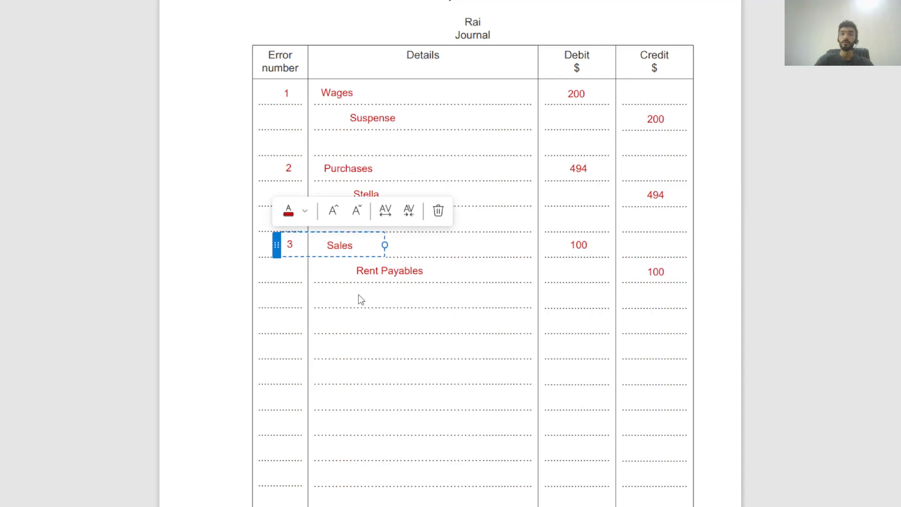
click(385, 307)
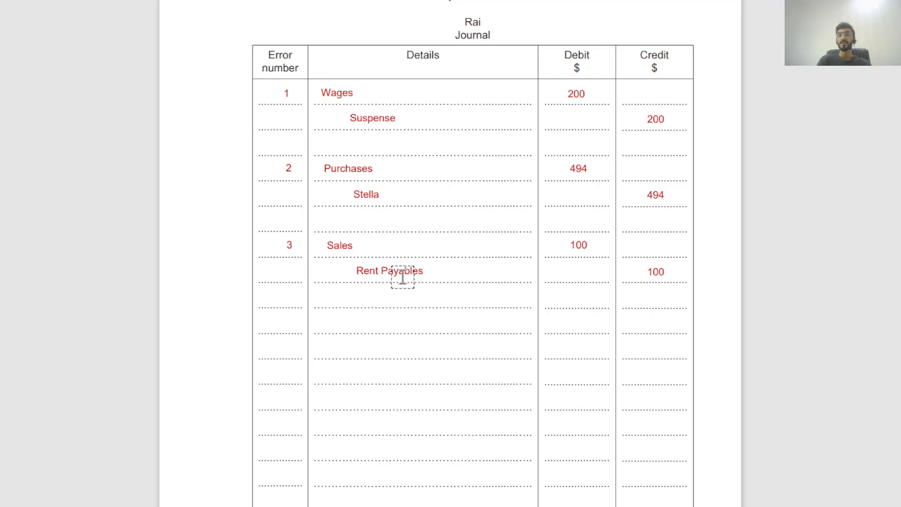
scroll(403, 276, up, 10)
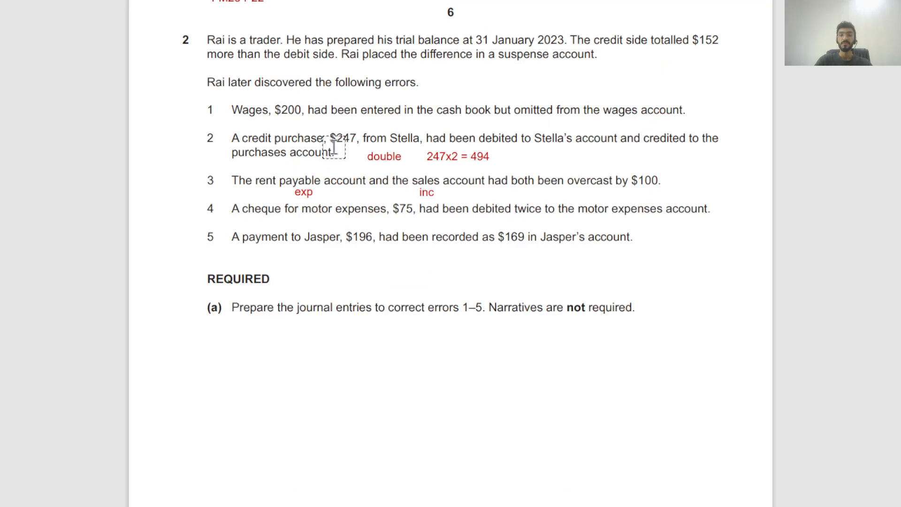
scroll(333, 146, down, 1)
scroll(335, 146, down, 1)
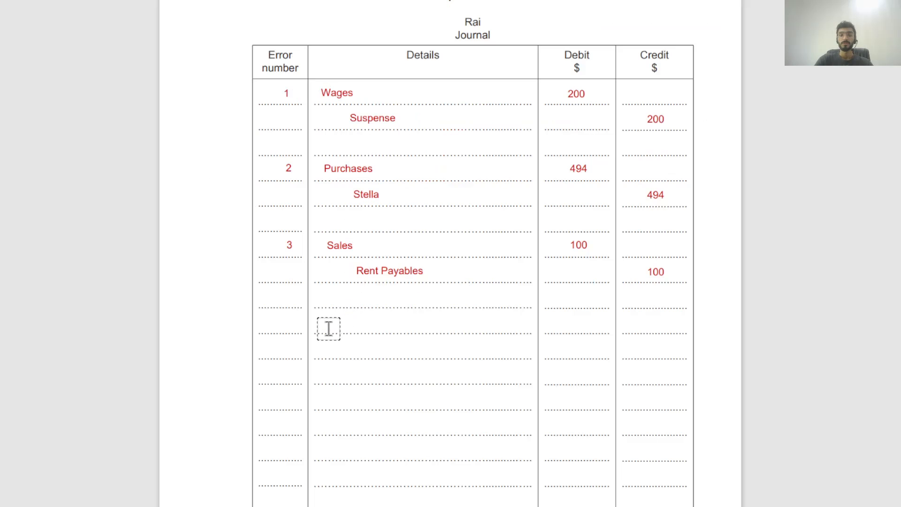
Add entry 4 with Suspense as debit account and Motor Expenses below it
click(288, 322)
text(4)
click(380, 380)
click(325, 321)
text(S)
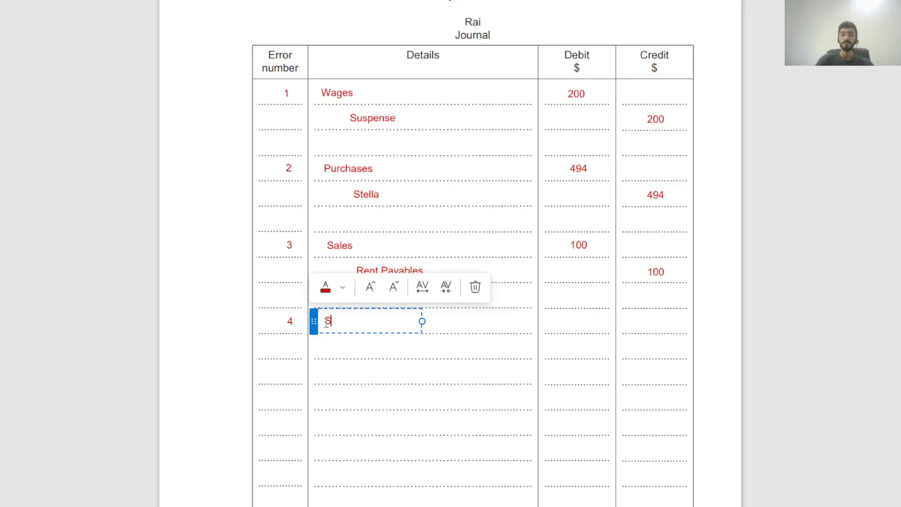
text(uaspe)
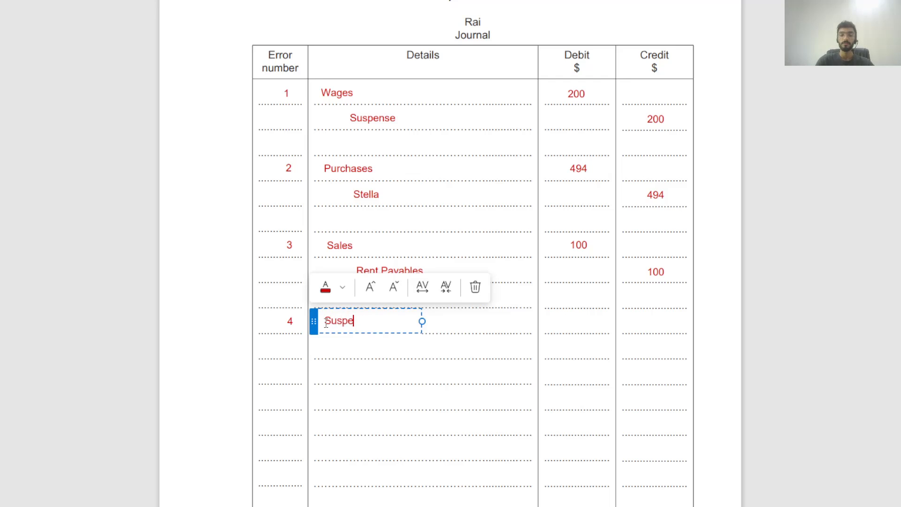
text(nse)
click(378, 354)
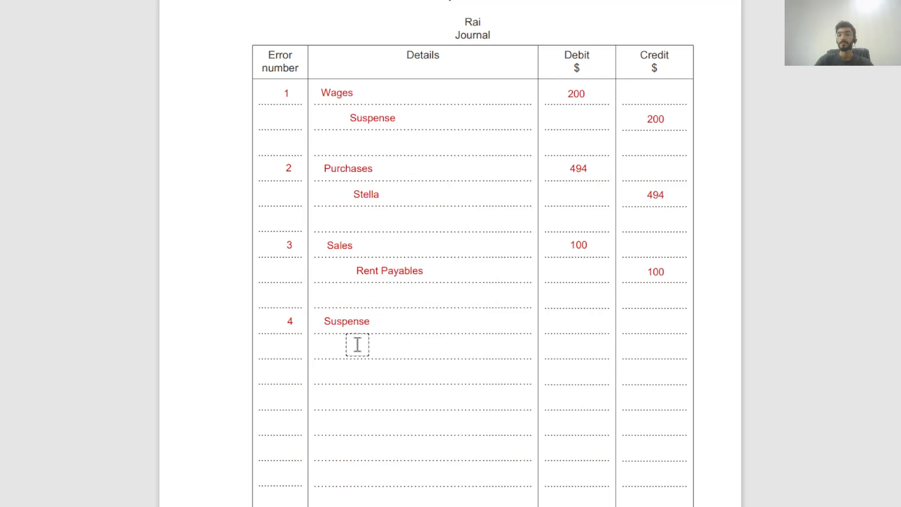
click(358, 344)
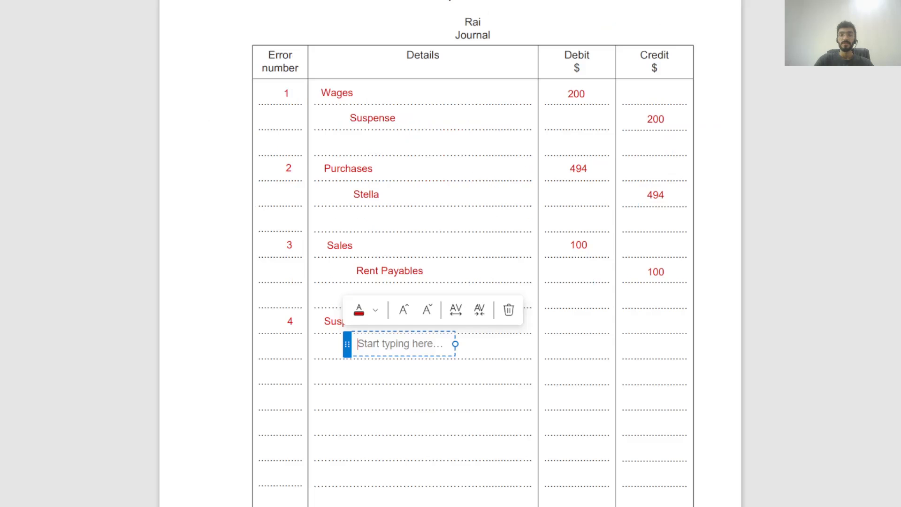
text(Motor )
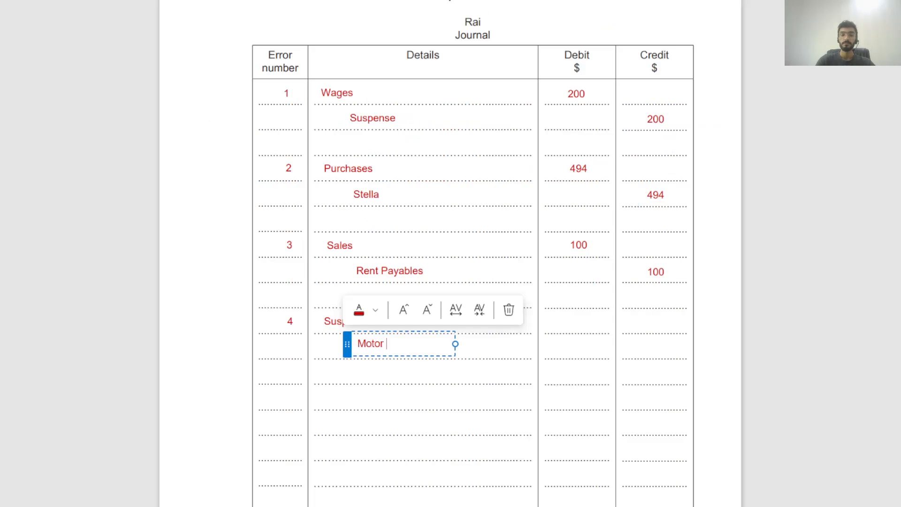
text(Expert)
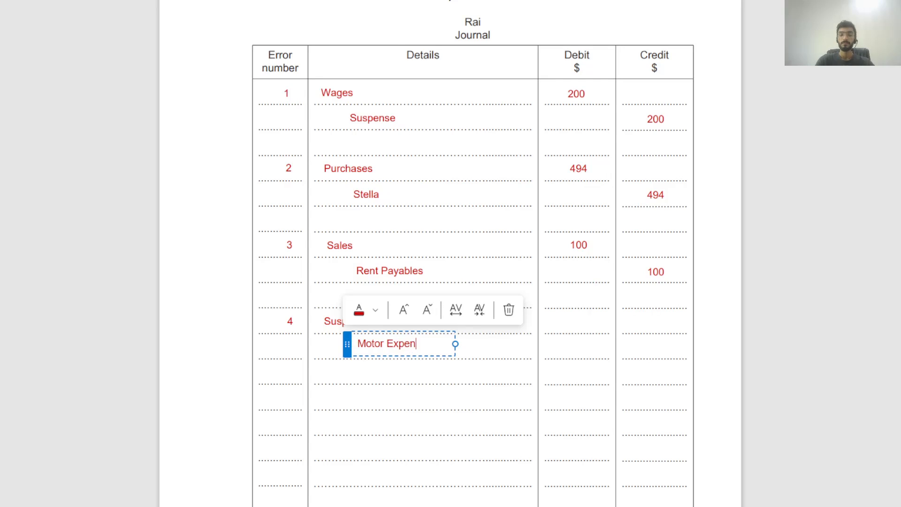
text(nses)
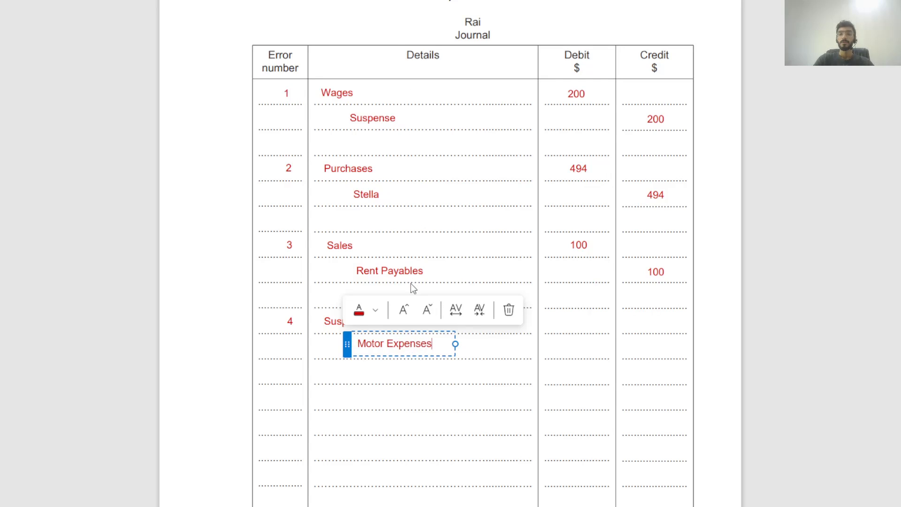
click(429, 287)
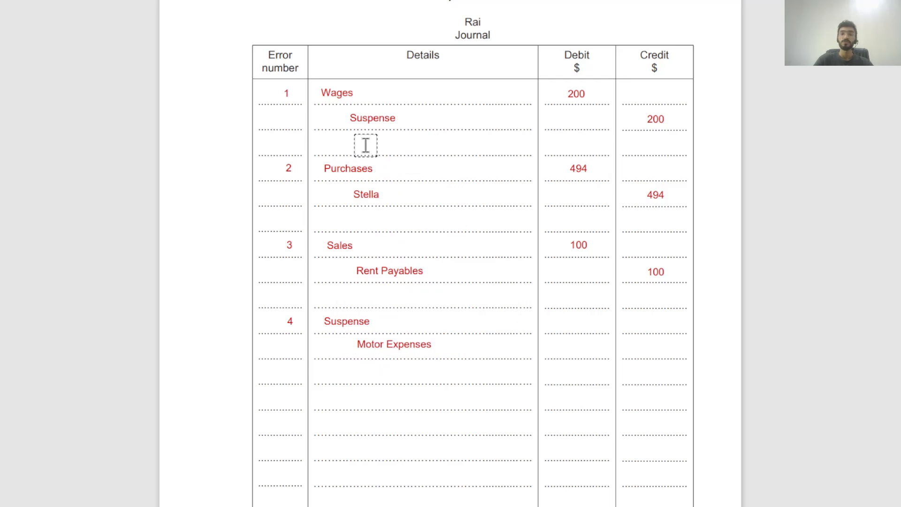
Extend both Suspense entries, for errors 4 and 1, to read 'Suspense Account'
click(340, 326)
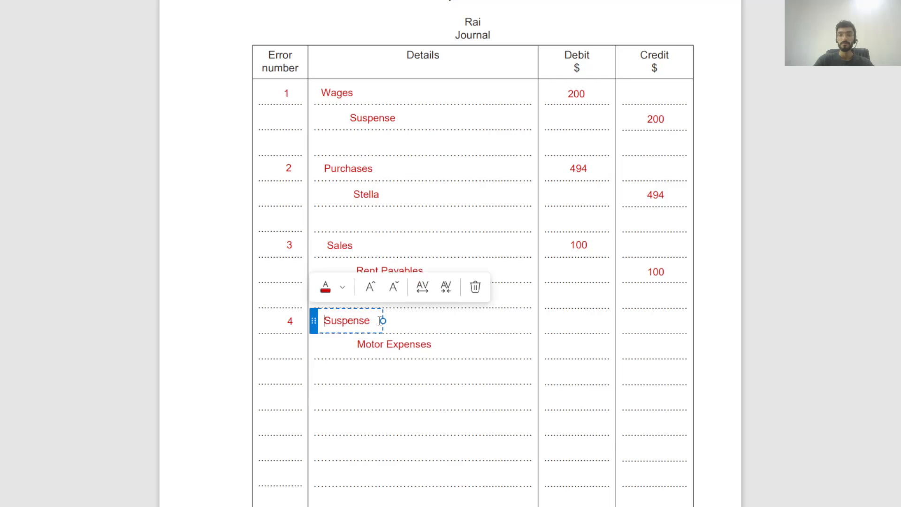
text( Ac)
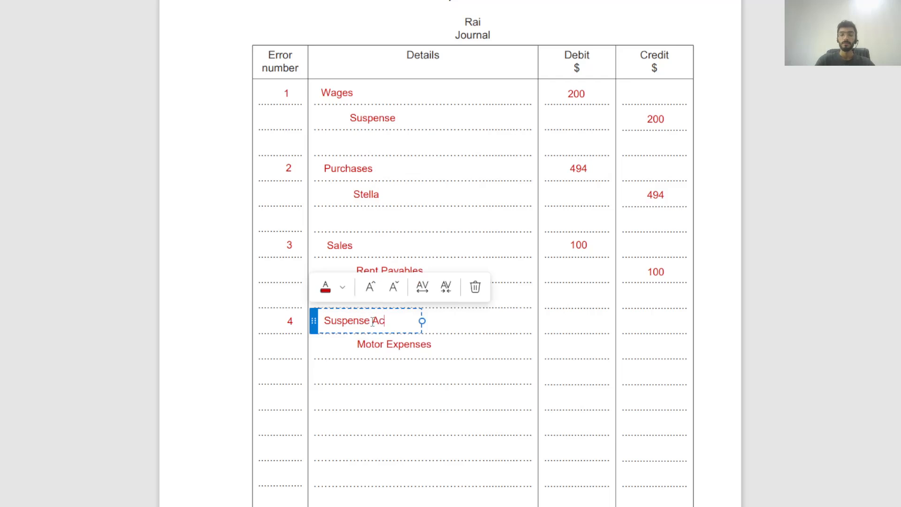
text(count)
click(376, 123)
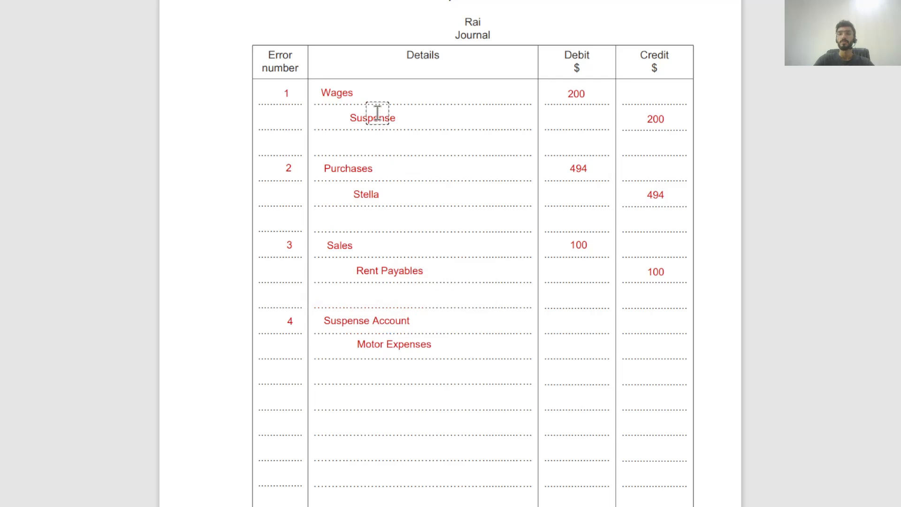
click(377, 116)
click(400, 118)
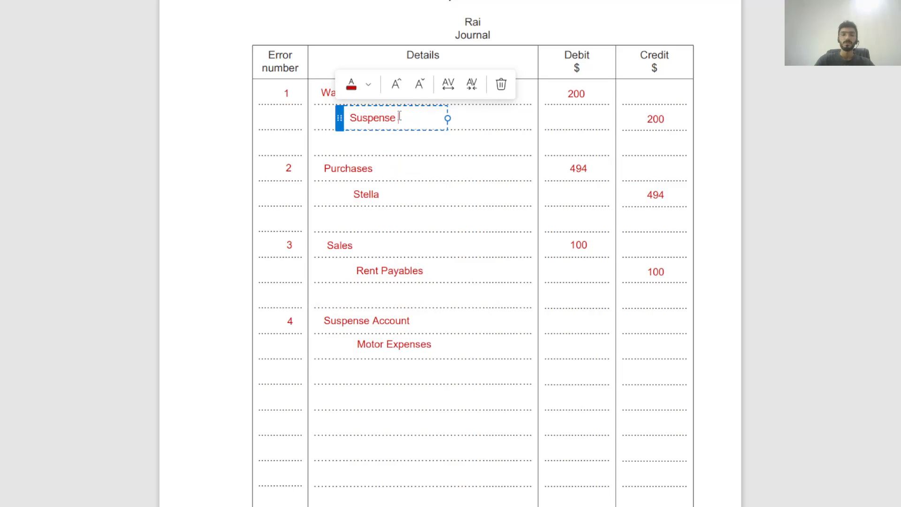
text(Acc)
text(ount)
click(485, 201)
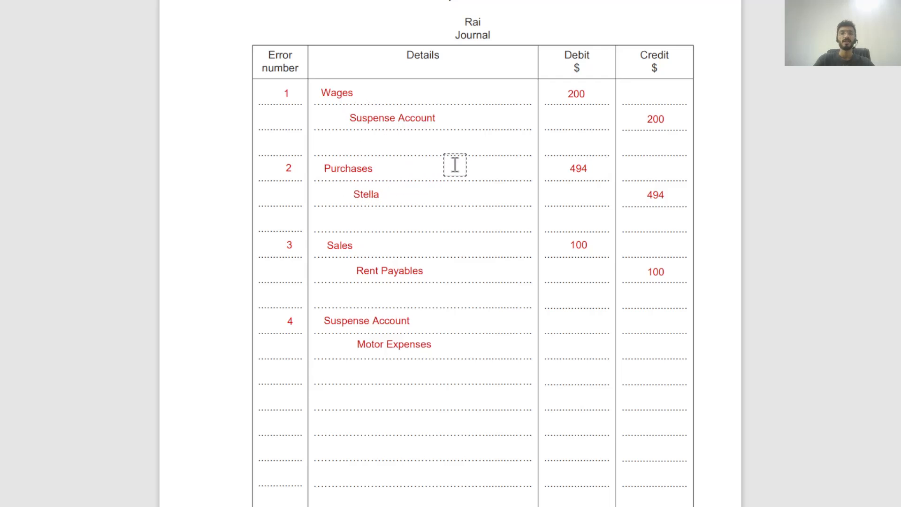
scroll(454, 165, down, 3)
scroll(454, 165, up, 3)
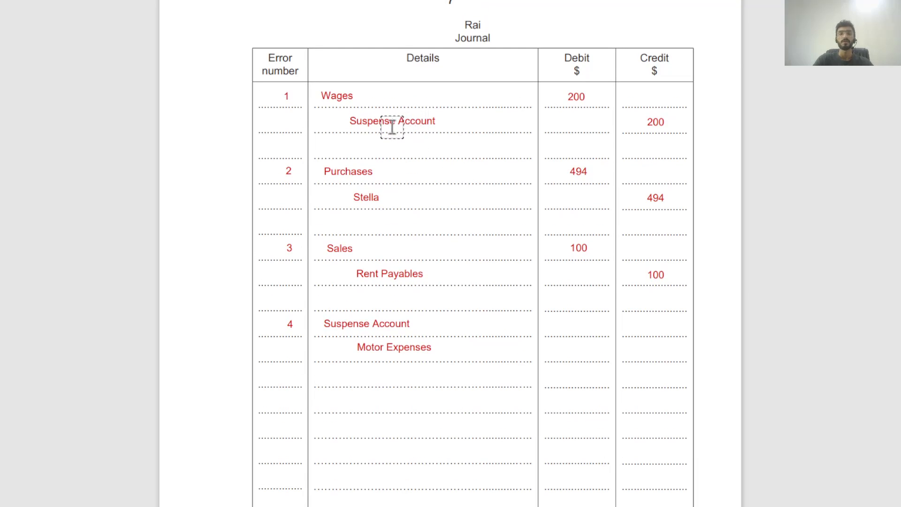
Return to the error list and note '196-169= 27' beneath error 5
key(ctrl+Tab)
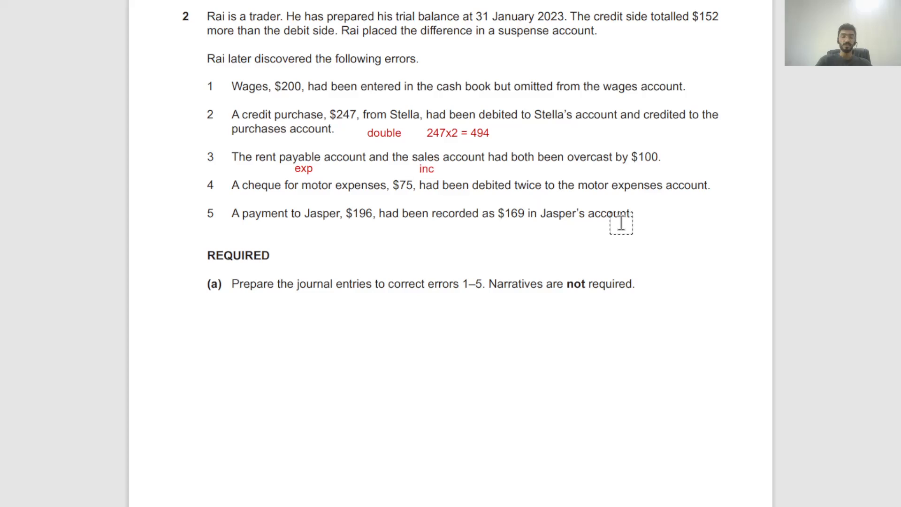
click(421, 234)
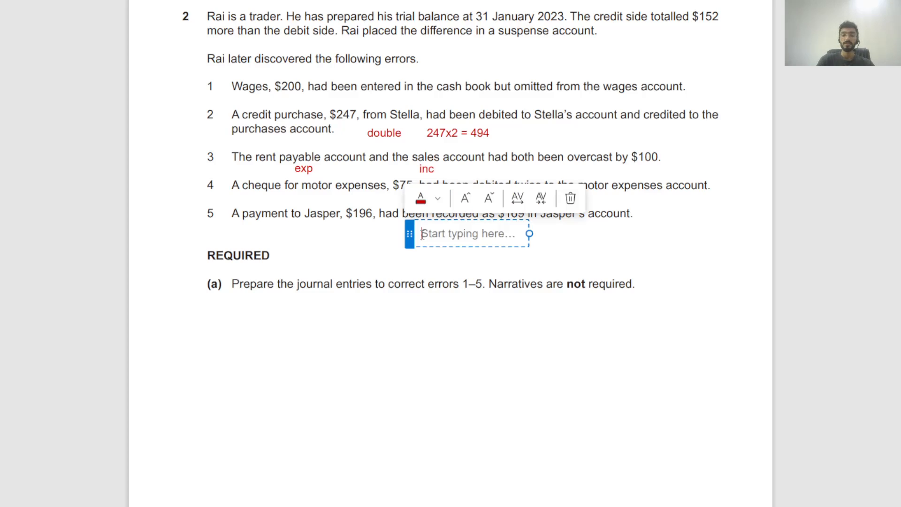
text(196-)
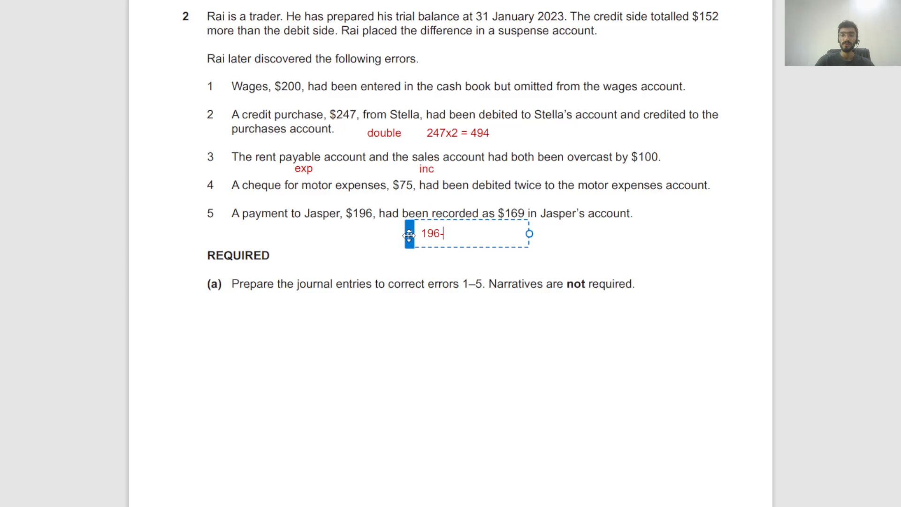
drag(409, 238, 404, 249)
text(1)
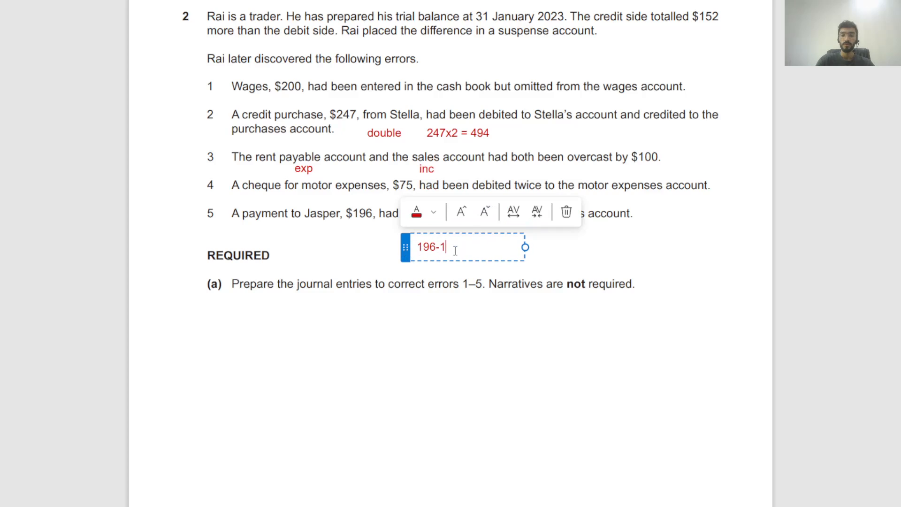
text(69)
text(=)
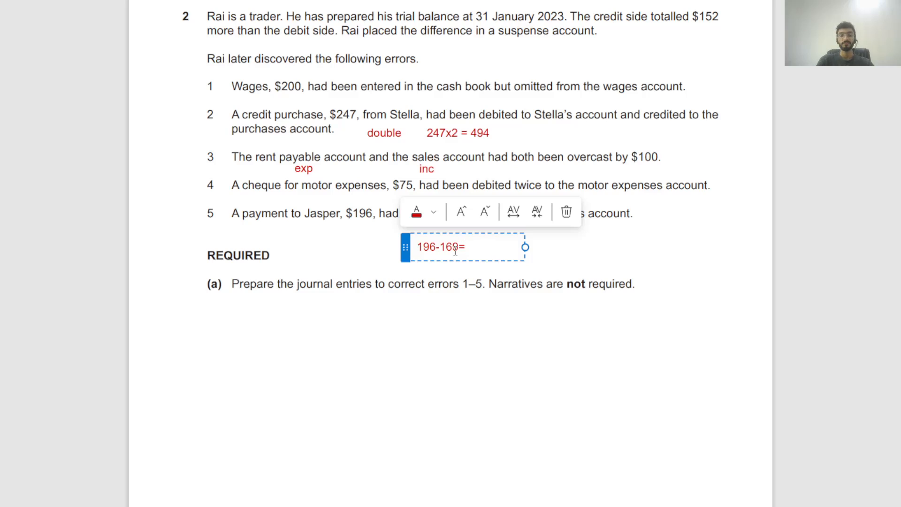
text( 27)
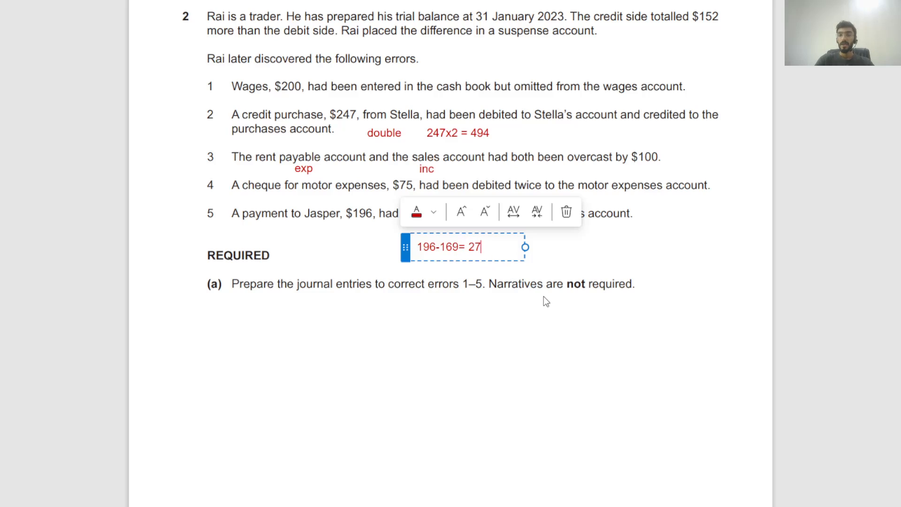
click(543, 297)
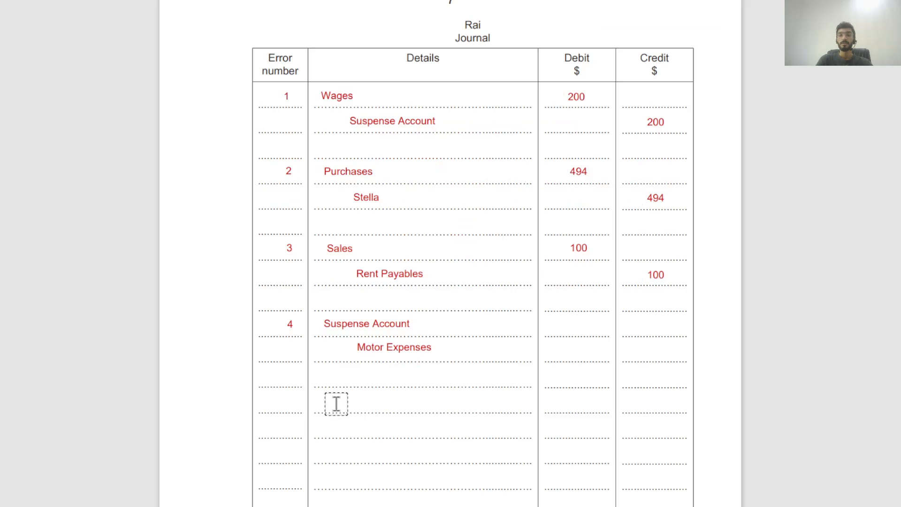
Add entry 5 with Jasper debited and Suspense Account credited below it
click(325, 400)
text(J)
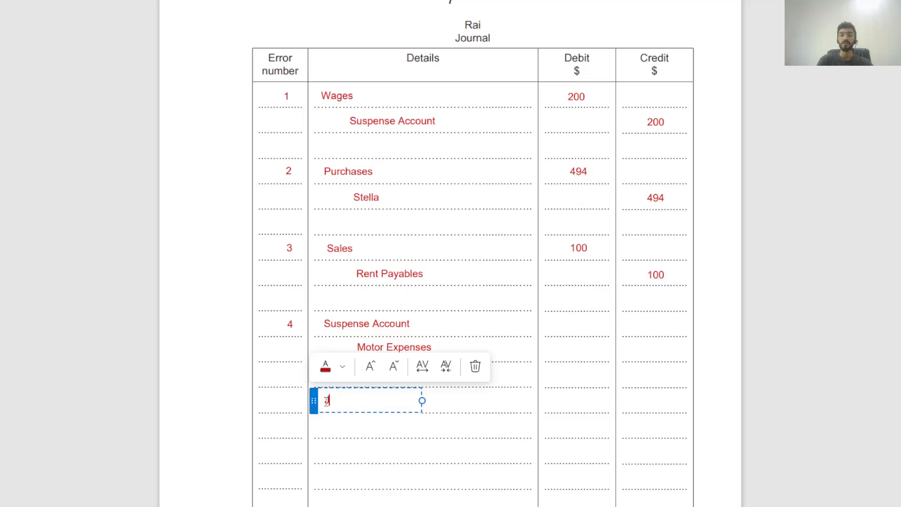
text(asper)
click(361, 426)
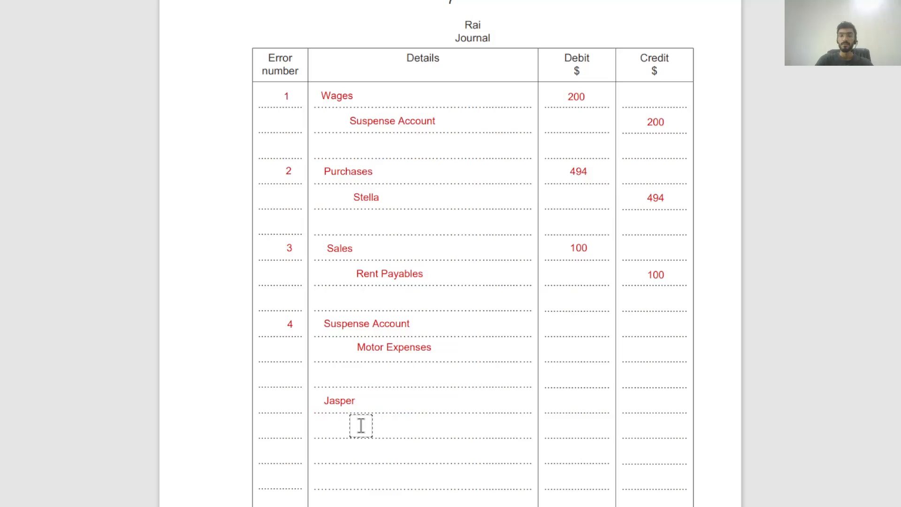
click(361, 425)
text(Su)
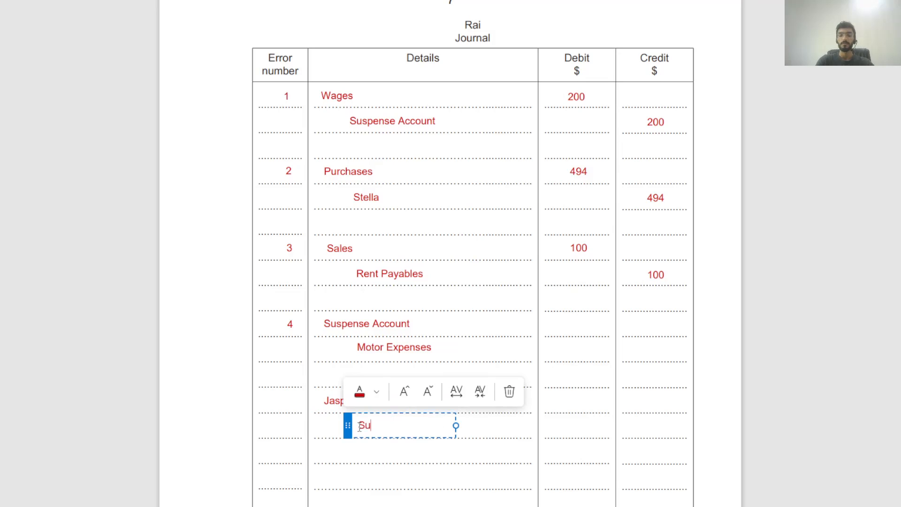
text(spense Ac)
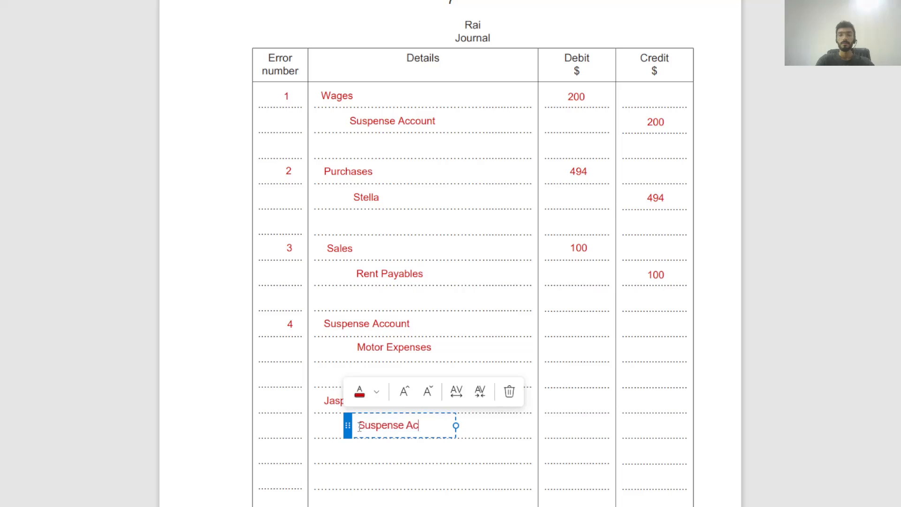
text(count)
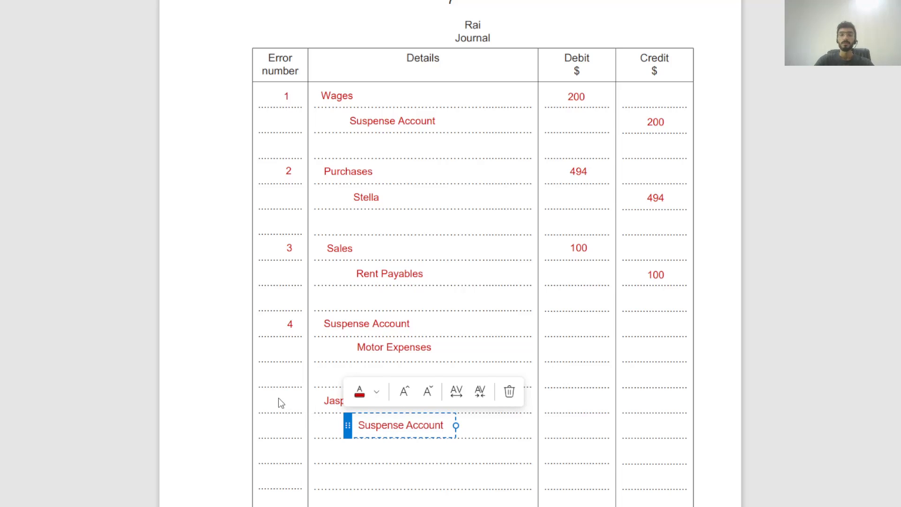
click(286, 403)
text(5)
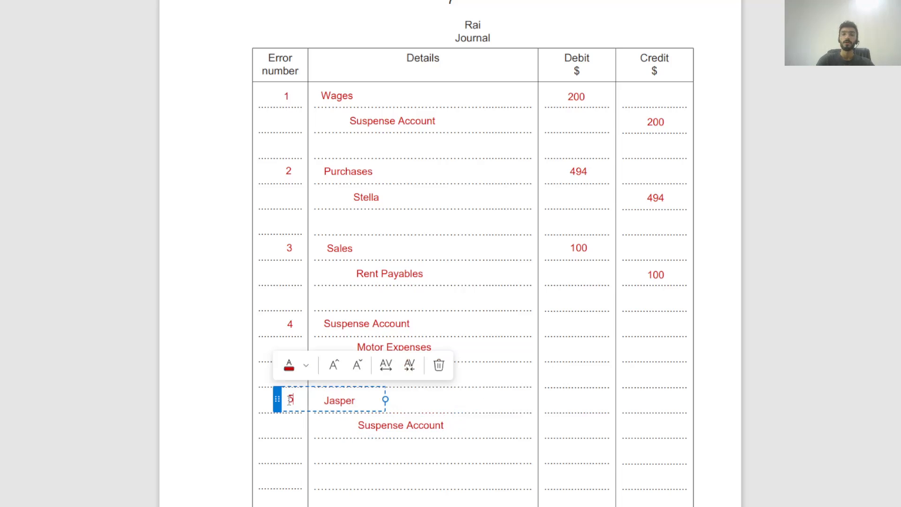
click(626, 433)
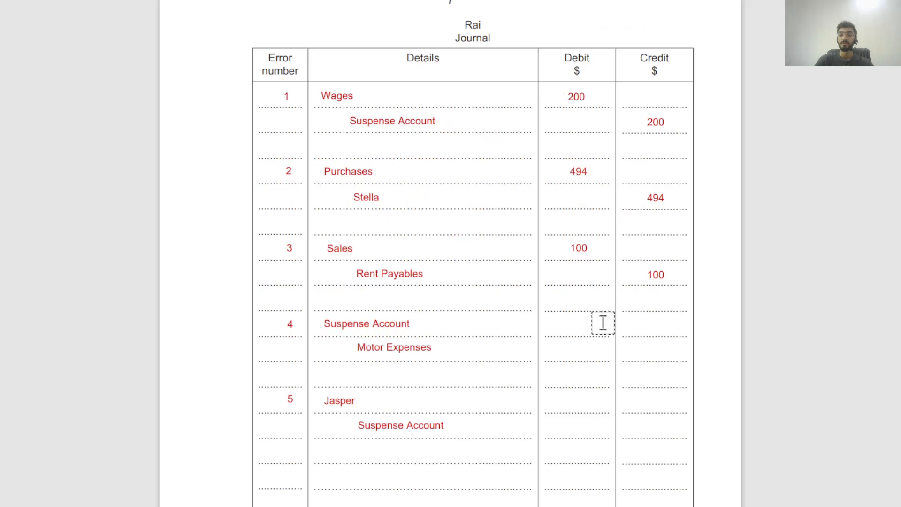
Fill in error 4's debit and credit amounts and error 5's 27 debit and 27 credit
click(569, 326)
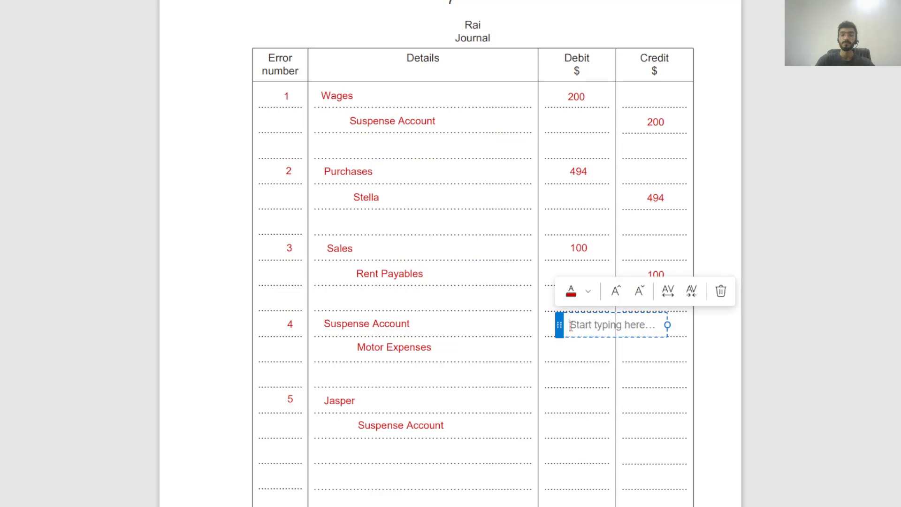
text(75)
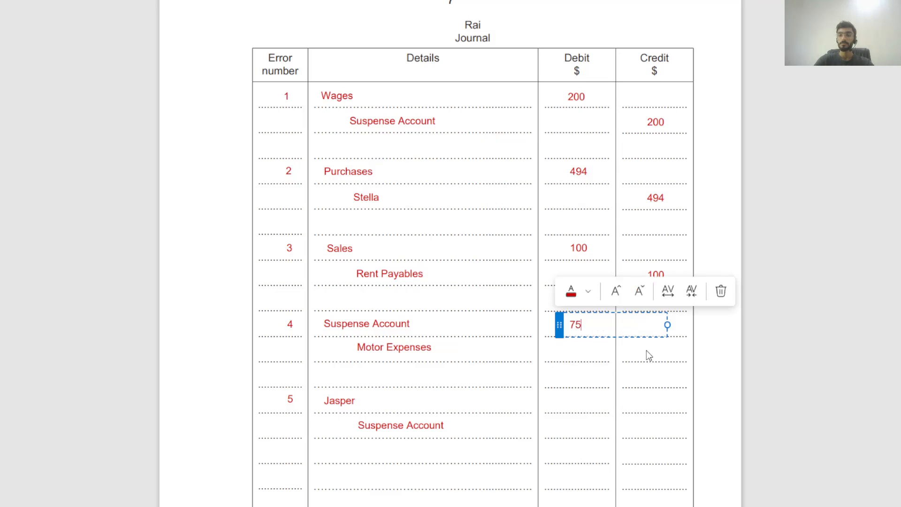
click(653, 348)
text(7)
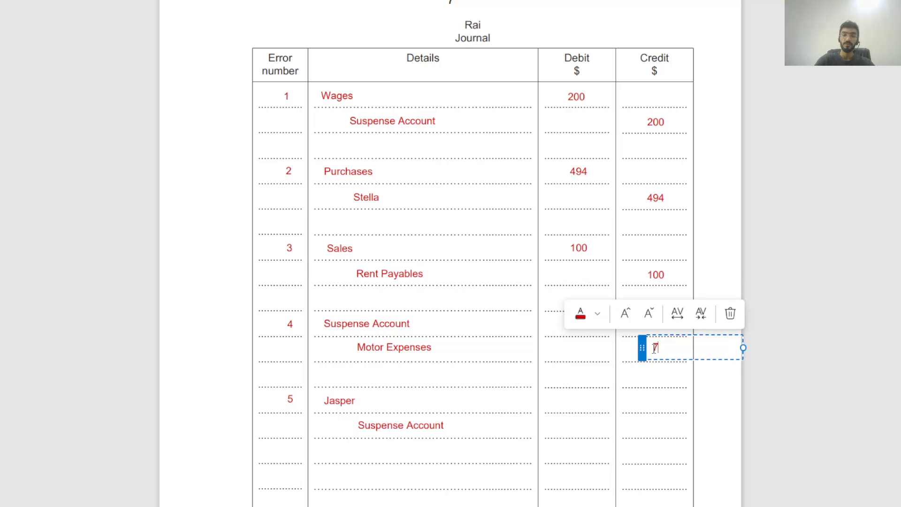
text(5)
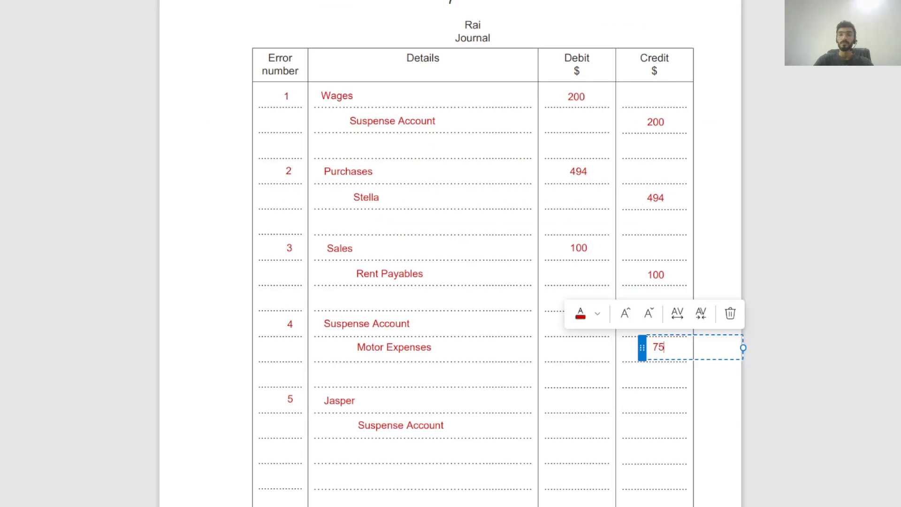
click(570, 404)
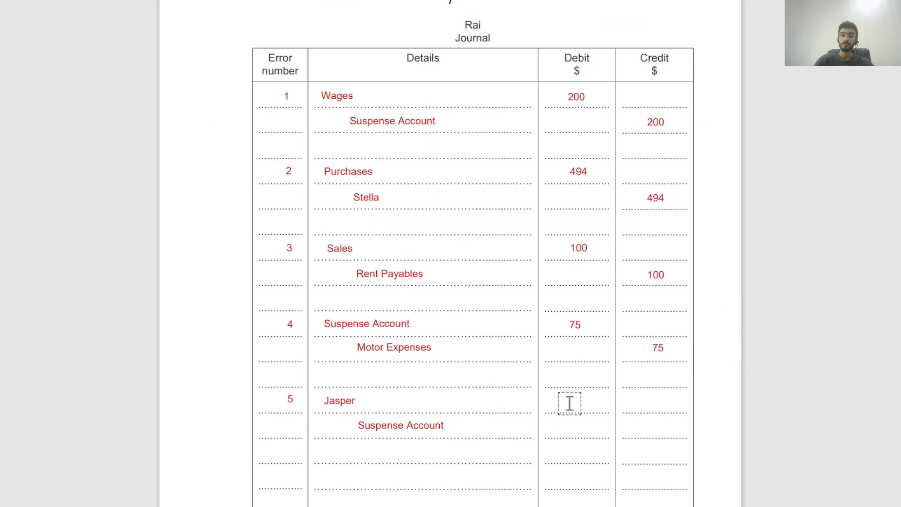
text(27)
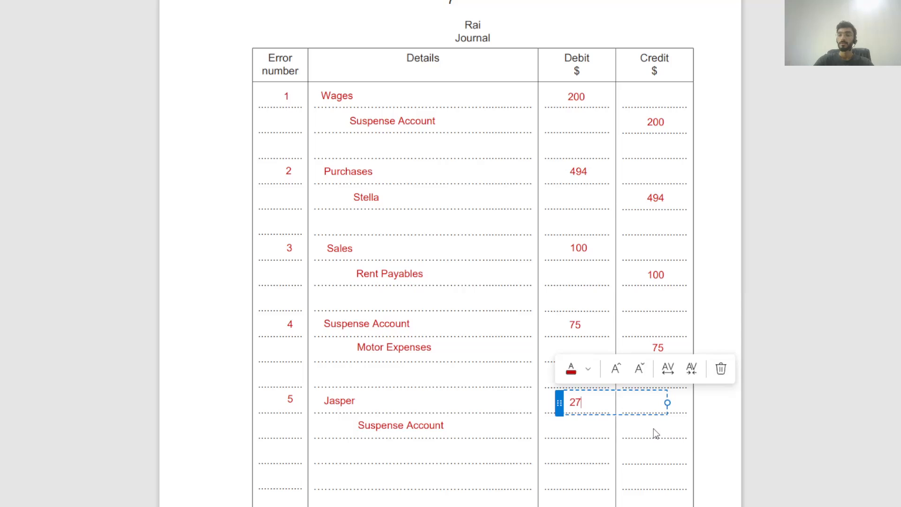
click(654, 428)
text(27)
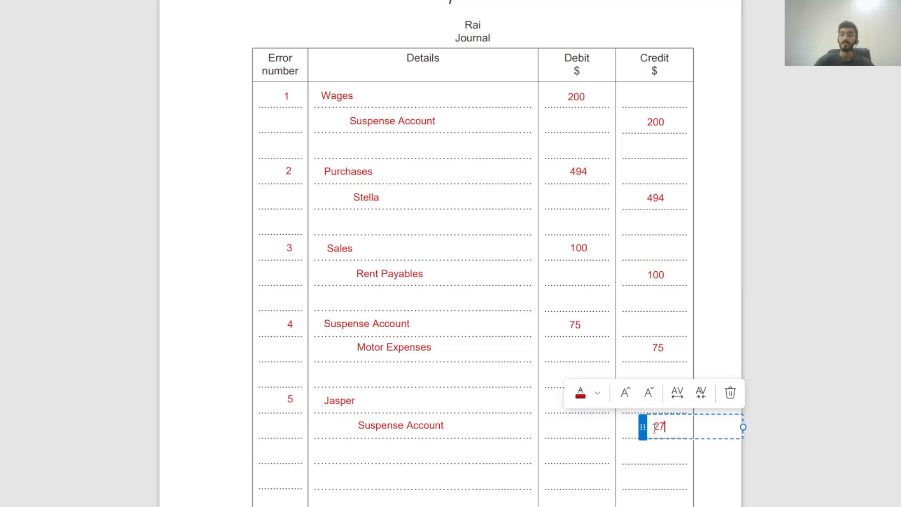
click(655, 459)
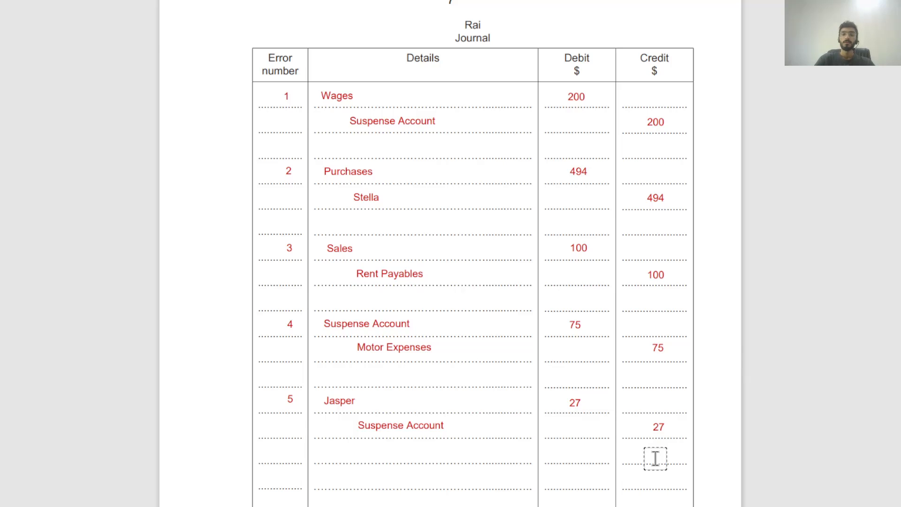
scroll(546, 392, down, 5)
scroll(547, 392, down, 5)
scroll(547, 392, down, 1)
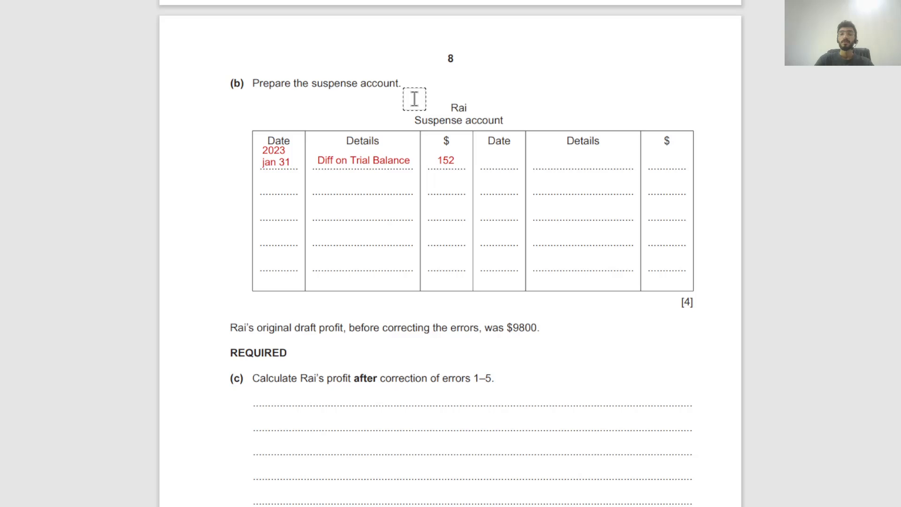
scroll(414, 99, up, 10)
scroll(415, 98, up, 10)
scroll(414, 99, down, 5)
scroll(414, 99, up, 1)
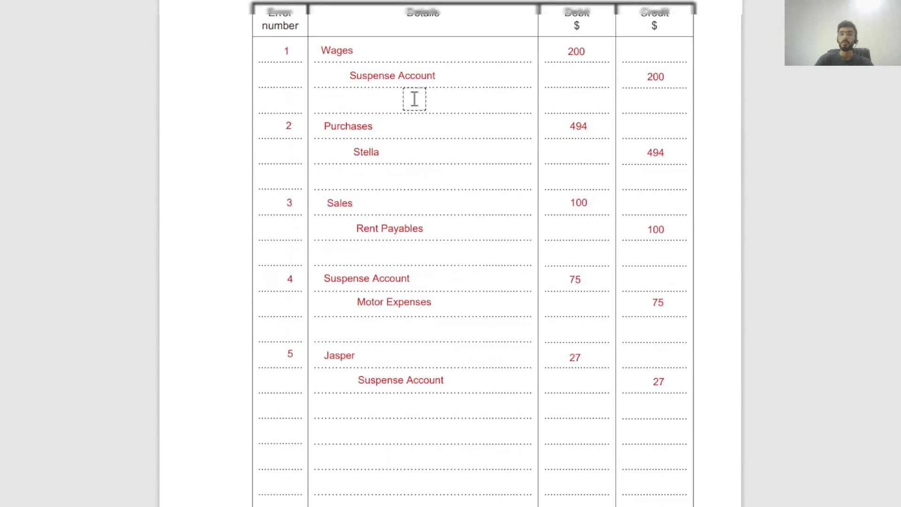
scroll(414, 98, up, 2)
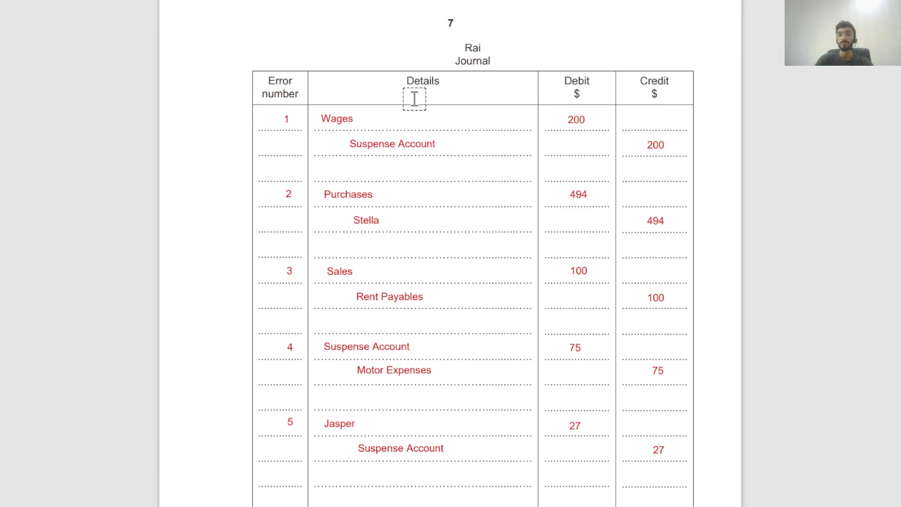
scroll(658, 151, down, 10)
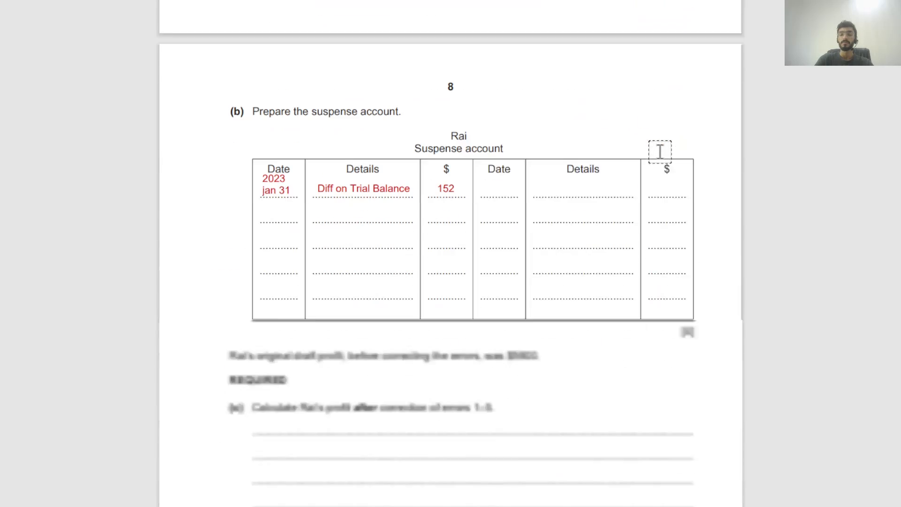
scroll(660, 151, down, 1)
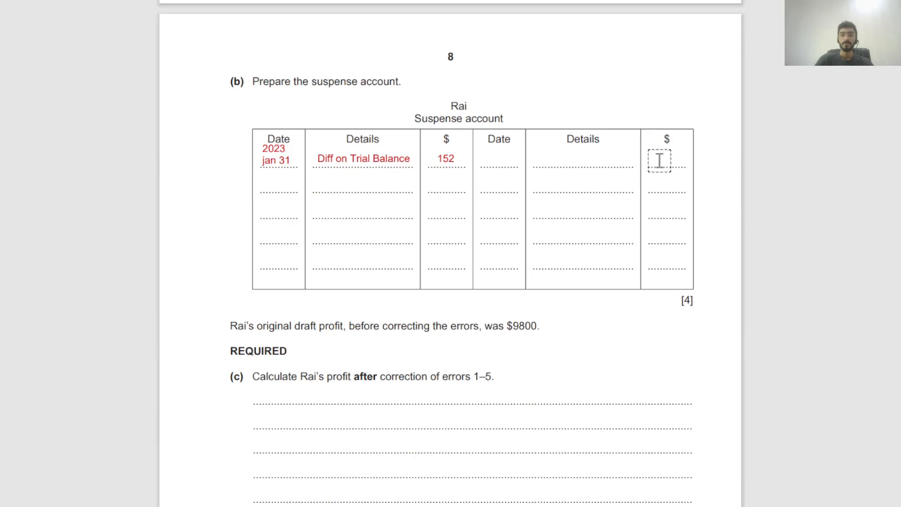
Enter the credit-side Wages 200 line with its two-line date
click(660, 159)
text(200)
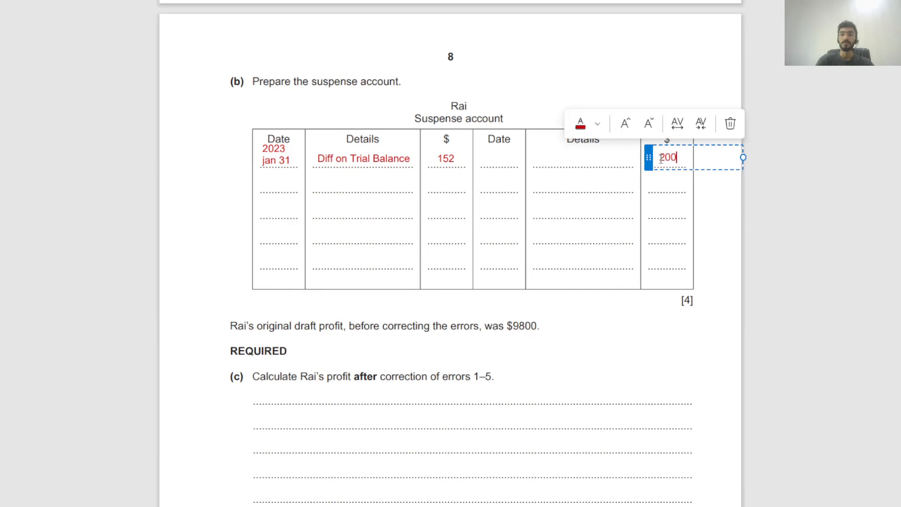
click(539, 156)
scroll(540, 157, up, 10)
scroll(540, 157, up, 3)
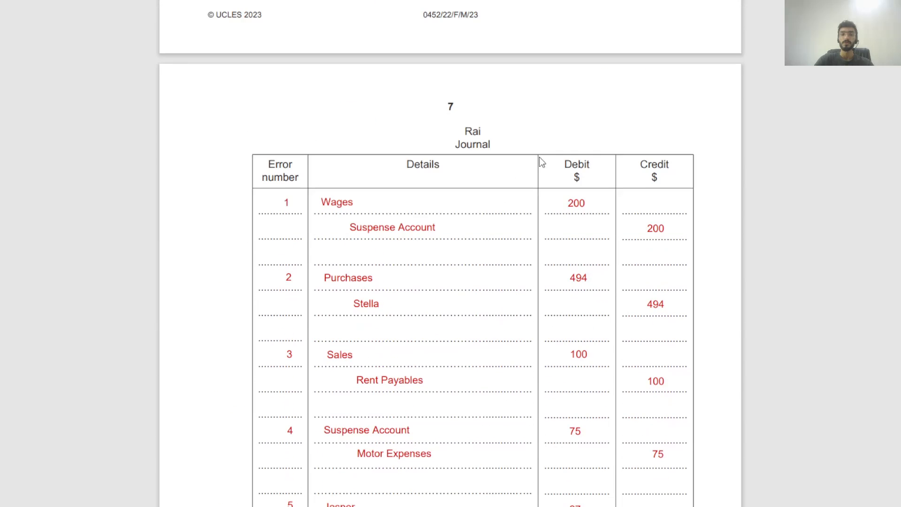
scroll(467, 224, down, 10)
scroll(467, 224, down, 10)
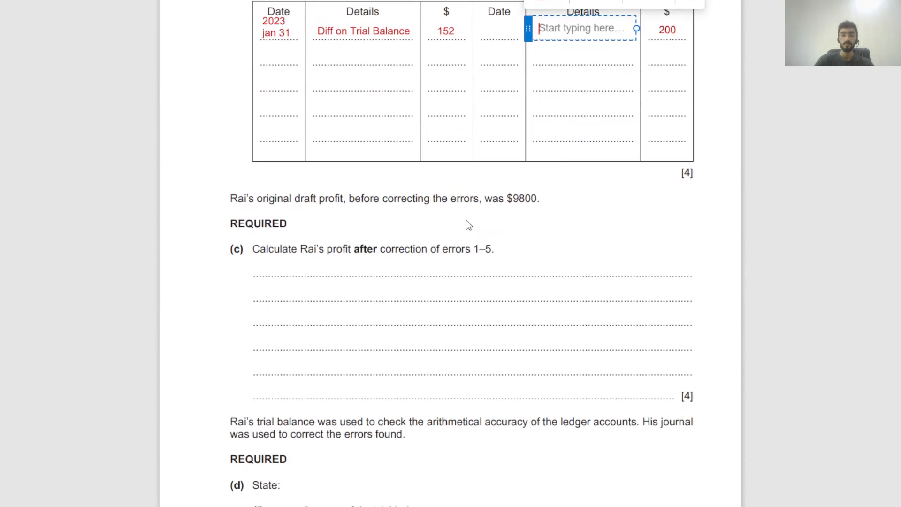
text(Wages)
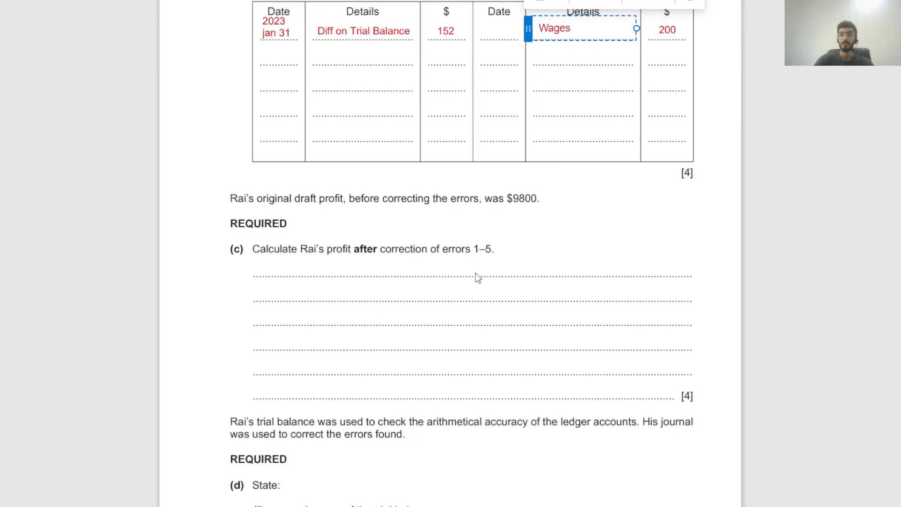
click(475, 19)
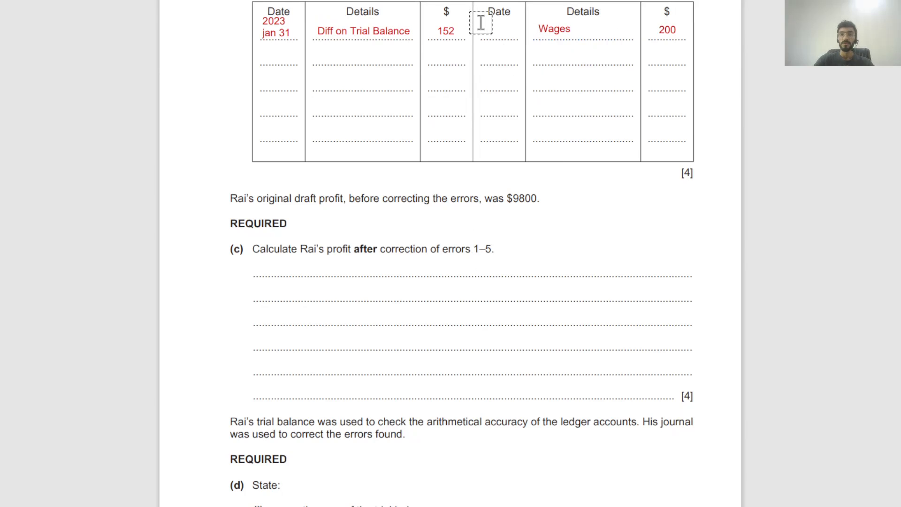
click(479, 21)
text(2023)
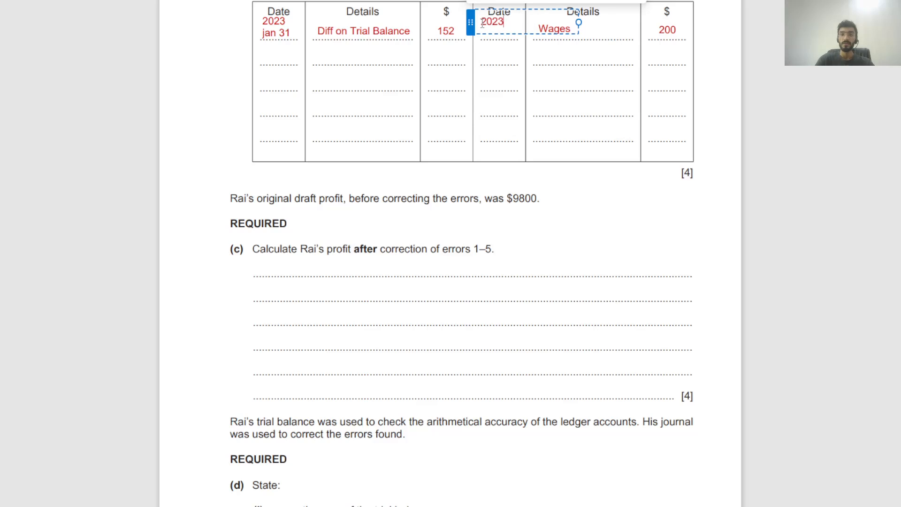
key(Return)
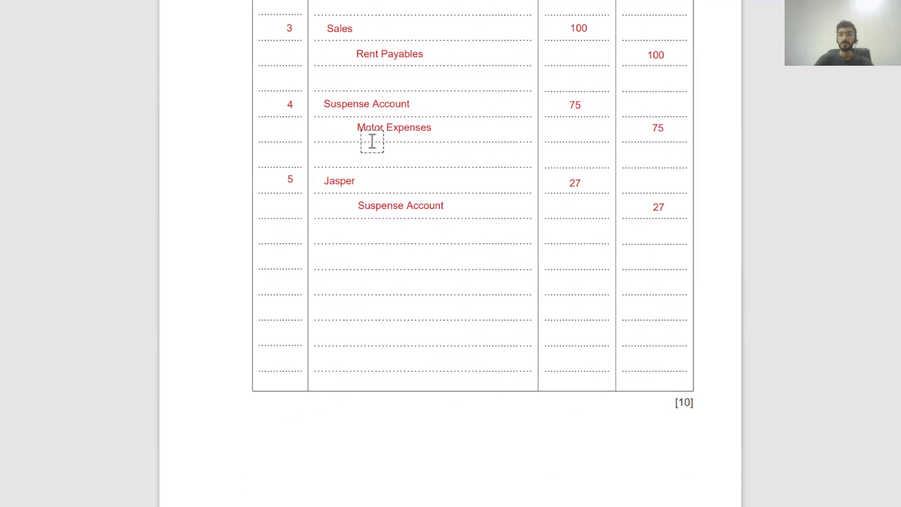
scroll(549, 110, down, 10)
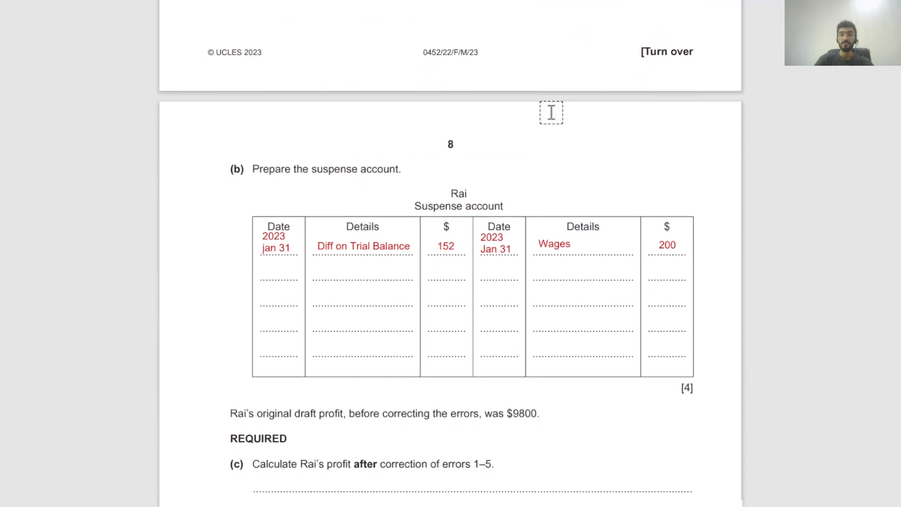
scroll(552, 113, down, 2)
Enter Motor Exp 75 on the debit side and Jasper 27 on the credit side
click(447, 123)
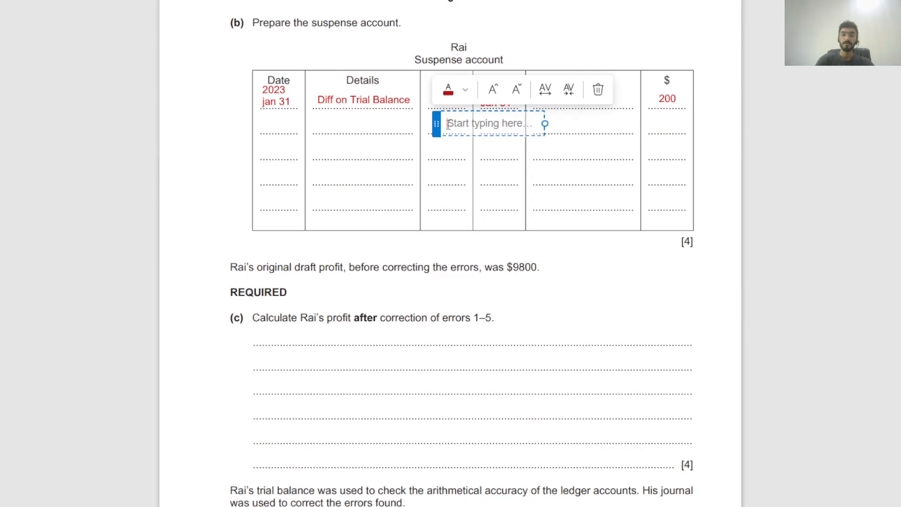
text(75)
scroll(449, 126, up, 7)
scroll(447, 129, up, 3)
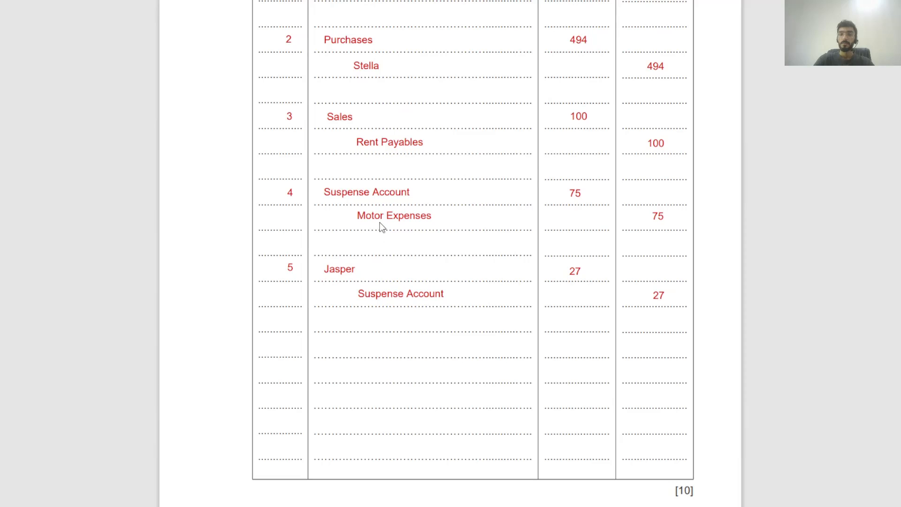
scroll(381, 227, down, 8)
scroll(380, 227, down, 2)
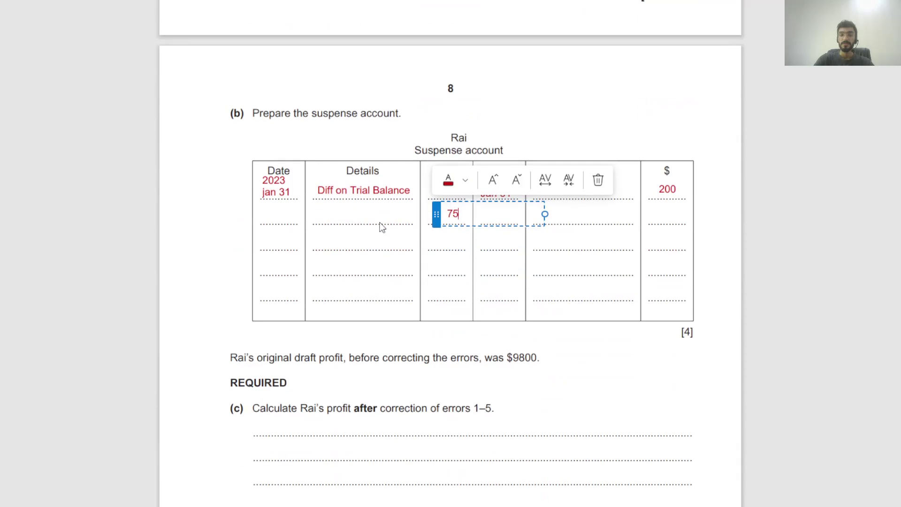
click(322, 219)
text(Motor Exp)
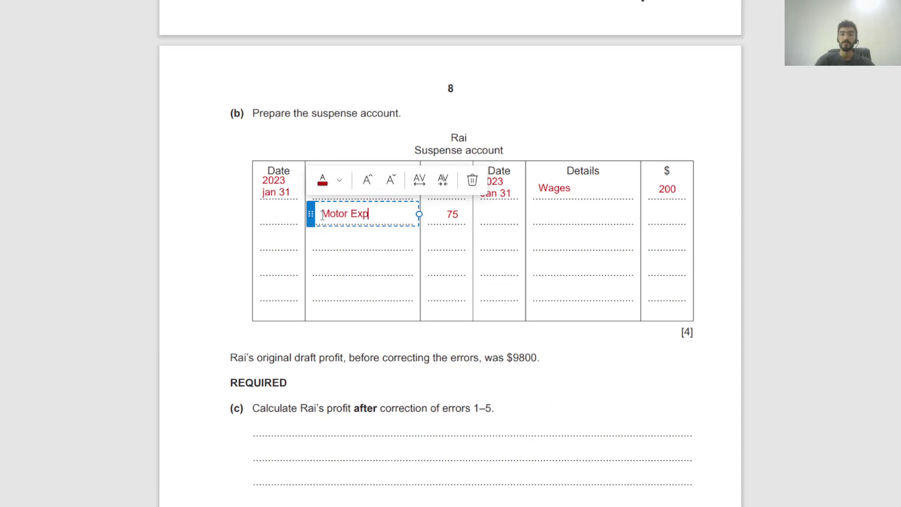
scroll(322, 214, up, 8)
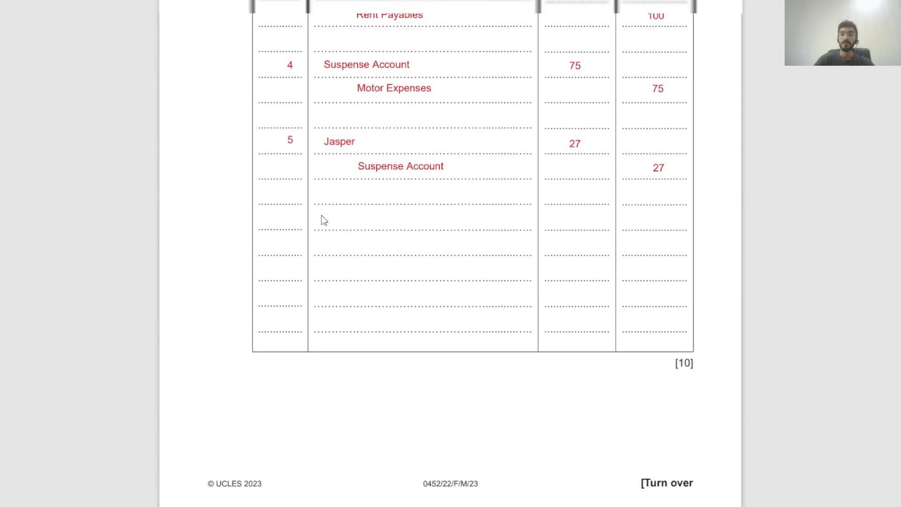
scroll(322, 220, up, 2)
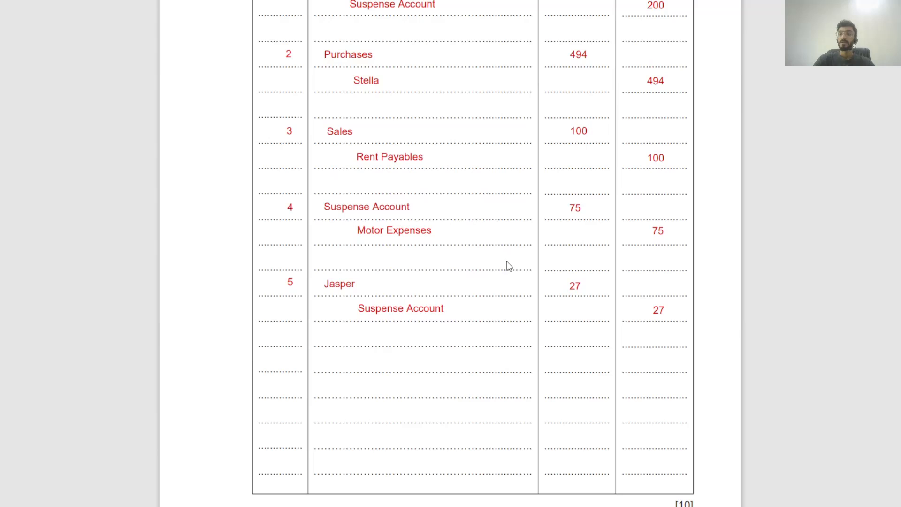
scroll(507, 265, down, 1)
scroll(422, 246, down, 2)
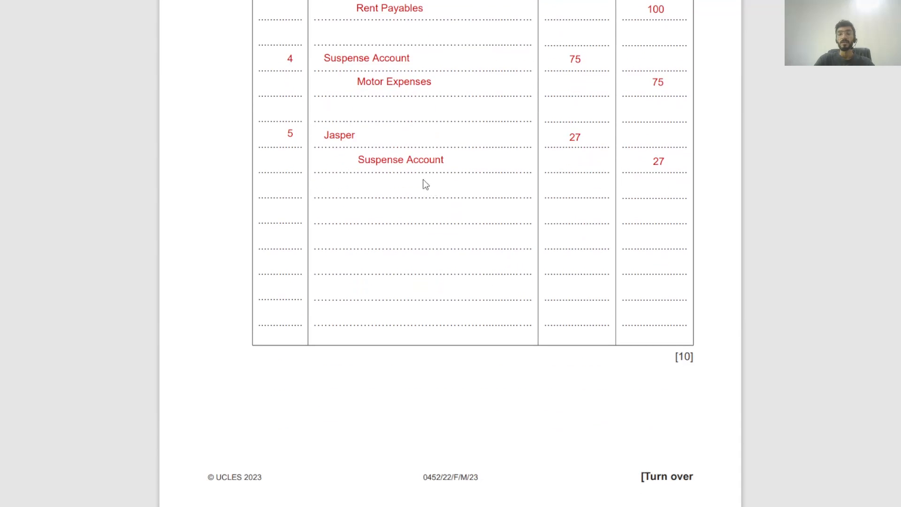
scroll(644, 155, down, 3)
scroll(644, 156, down, 8)
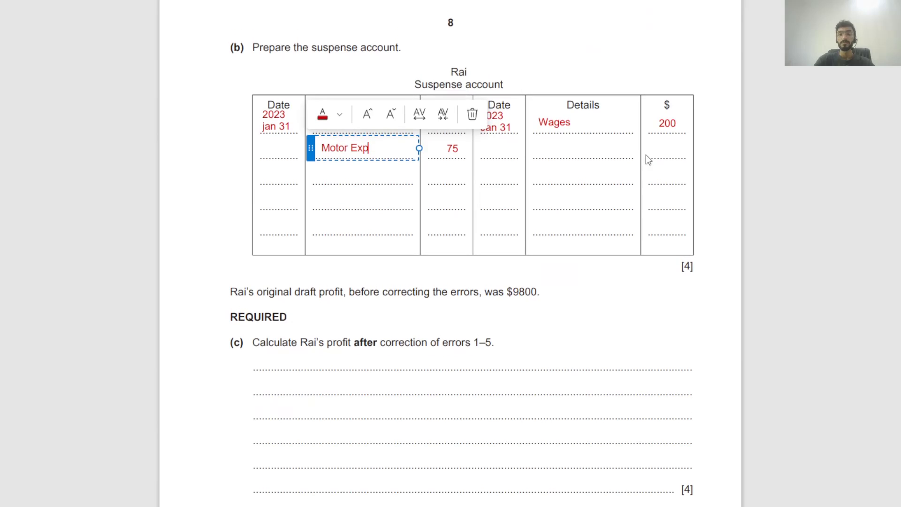
click(664, 150)
click(664, 150)
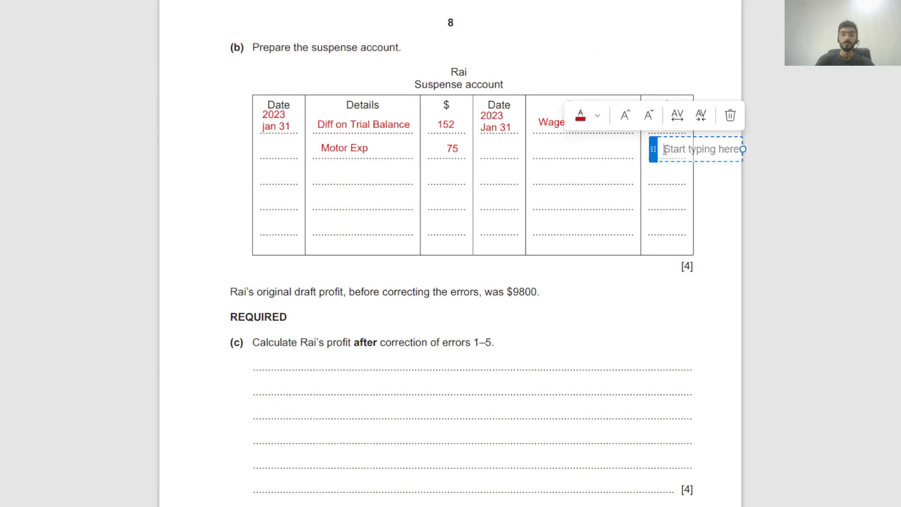
text(27)
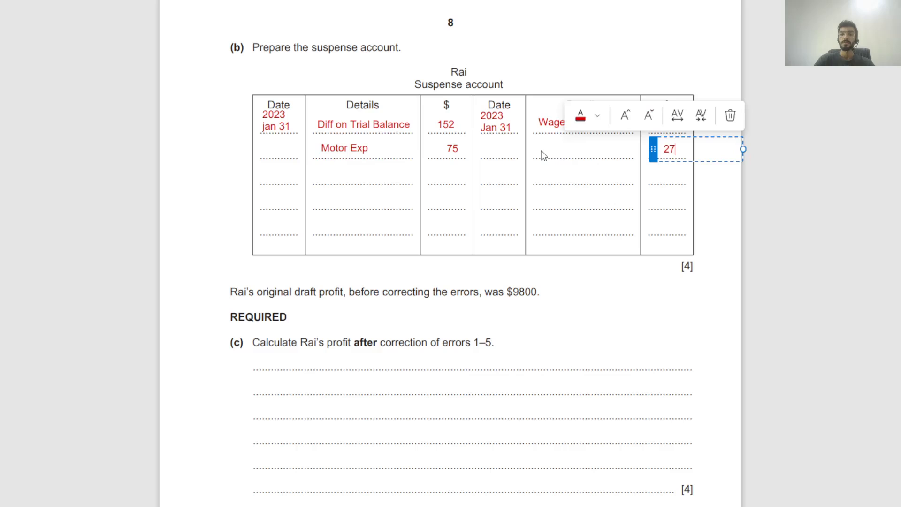
click(541, 151)
click(541, 149)
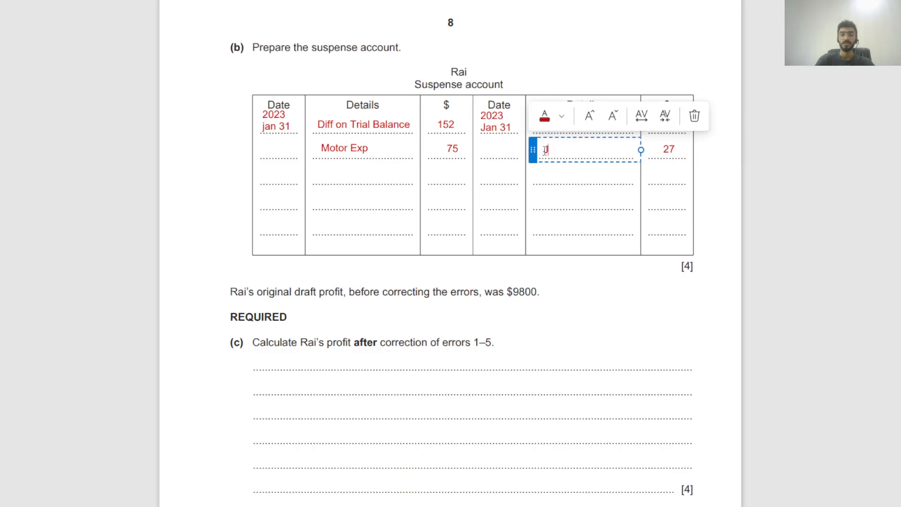
text(Jasper)
click(557, 184)
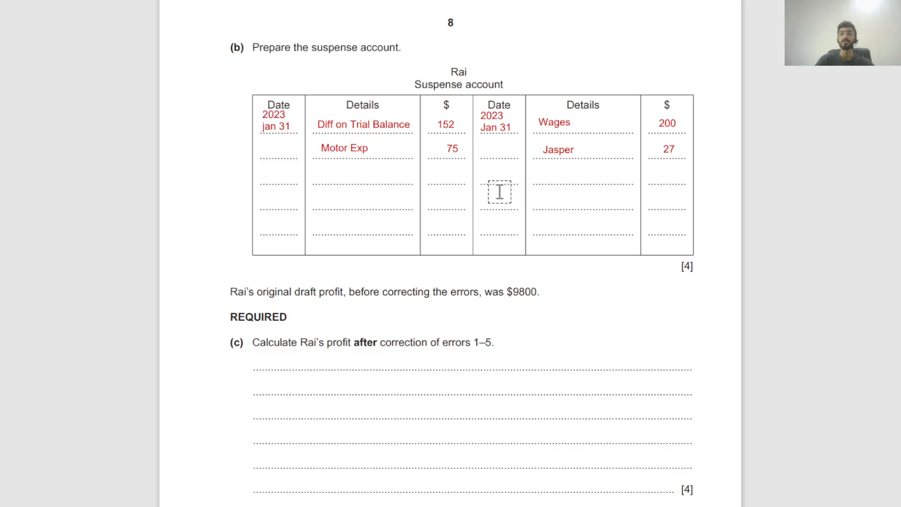
Write the 227 totals on both the debit and credit sides
click(441, 198)
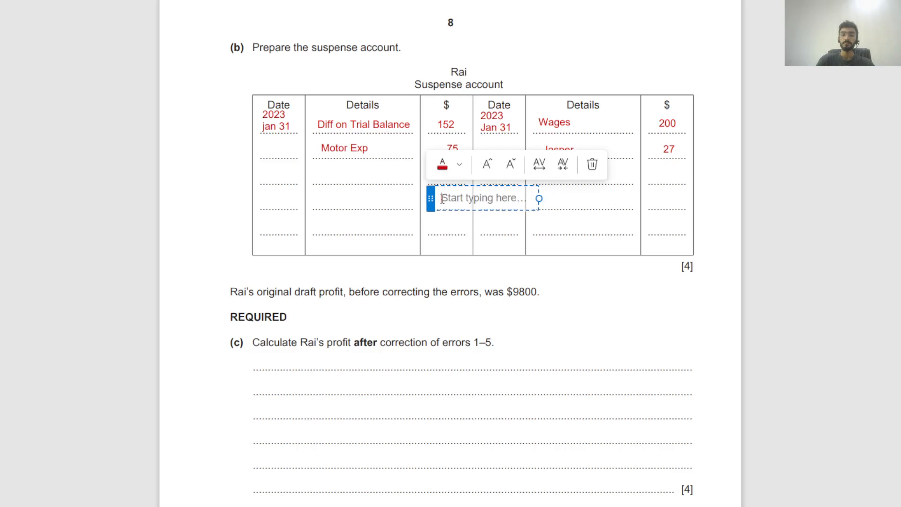
text(227)
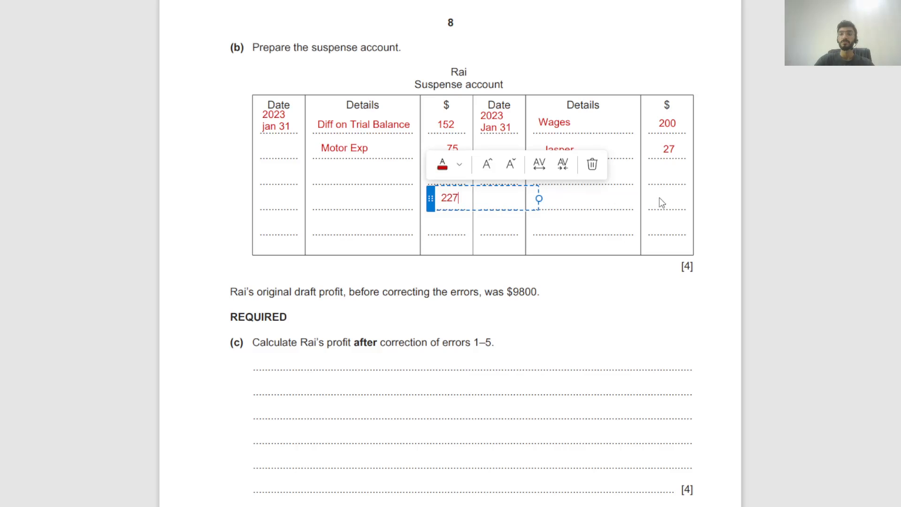
click(659, 197)
click(660, 197)
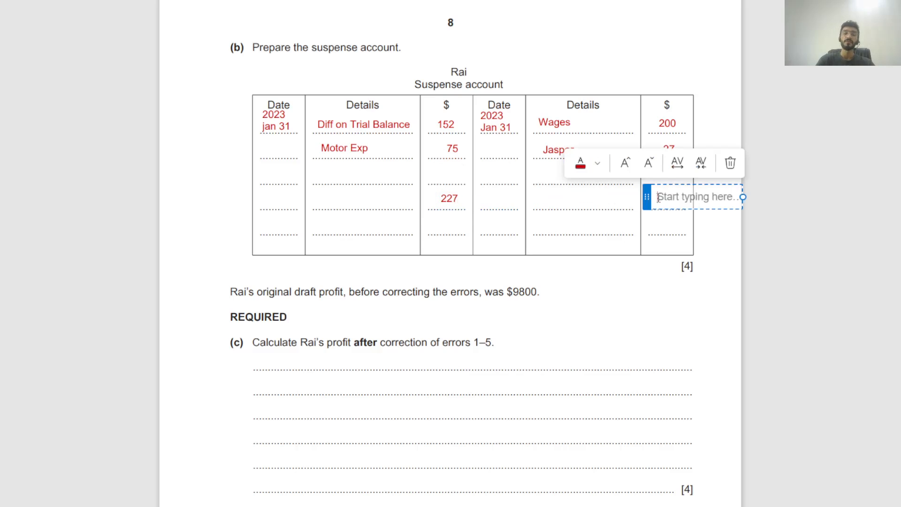
text(227)
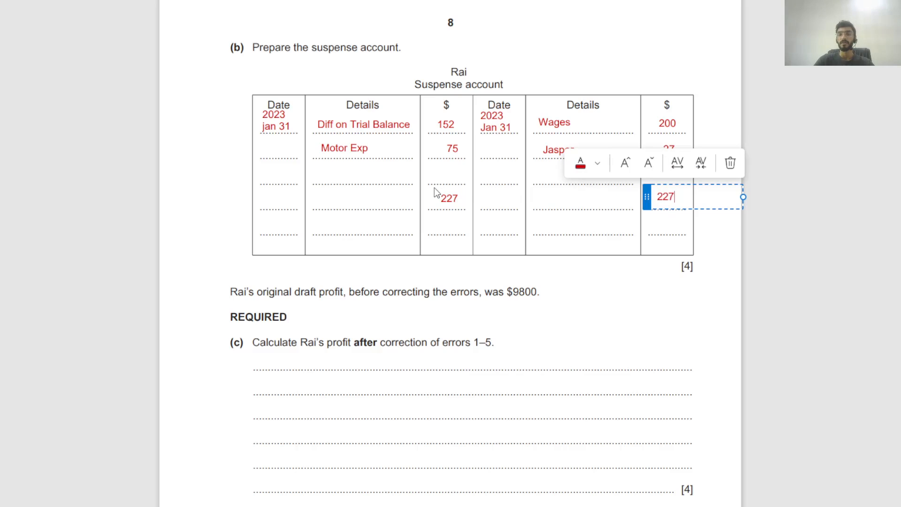
click(435, 198)
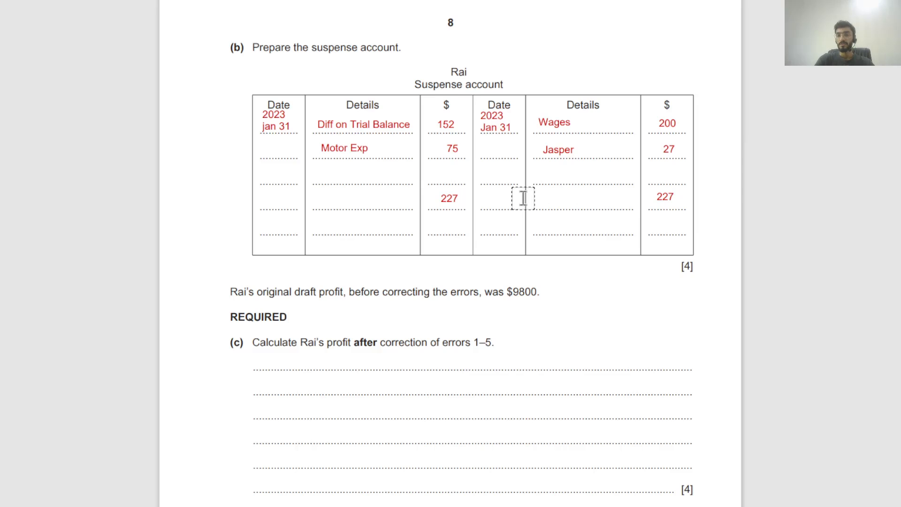
scroll(523, 198, down, 2)
scroll(522, 198, down, 2)
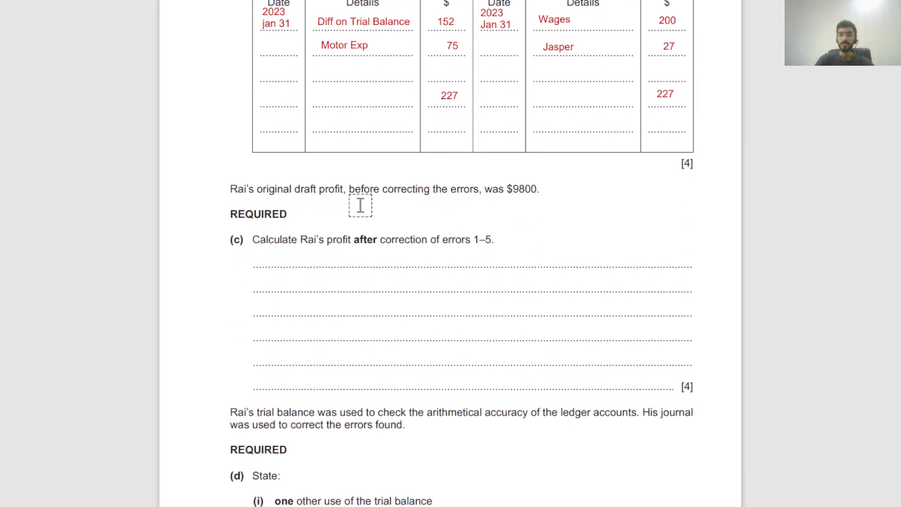
scroll(320, 205, down, 1)
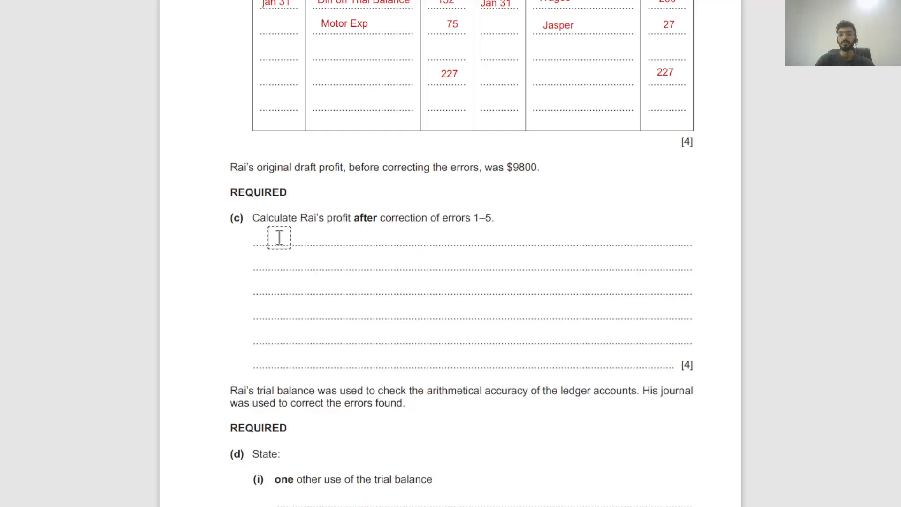
click(281, 237)
text(P)
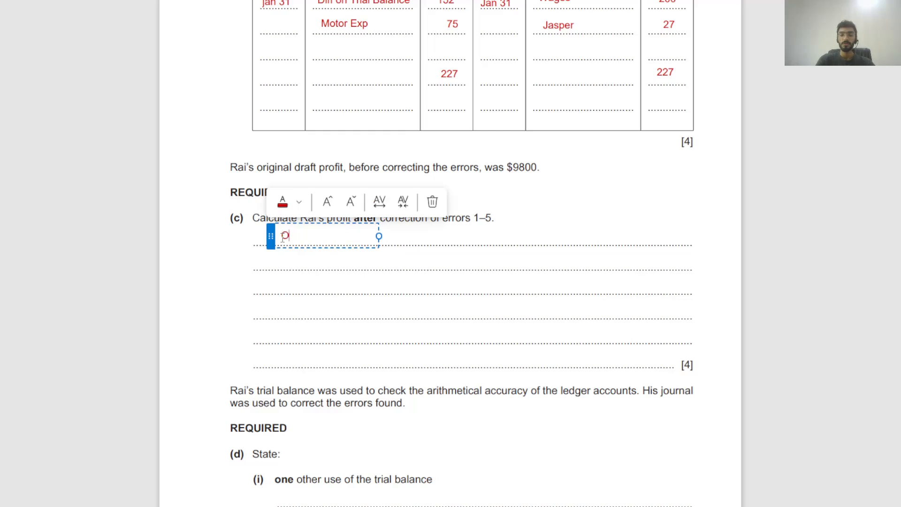
text(nal)
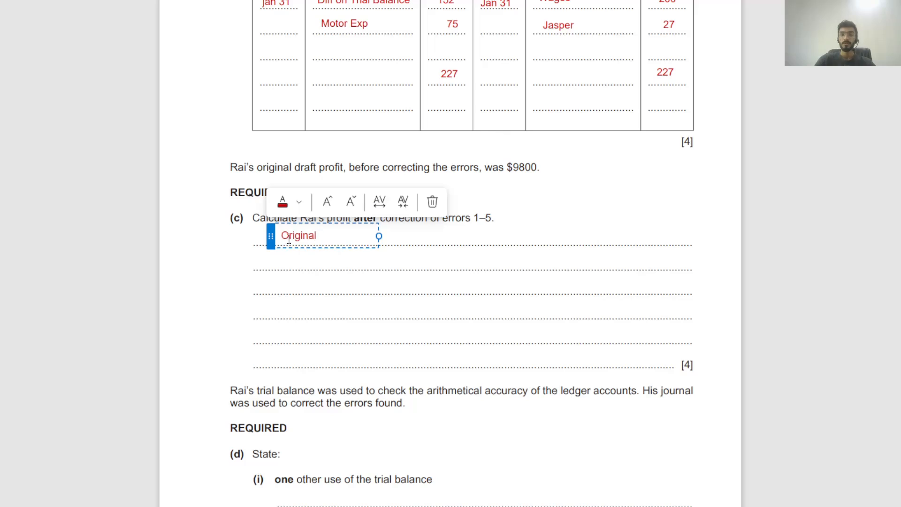
click(426, 236)
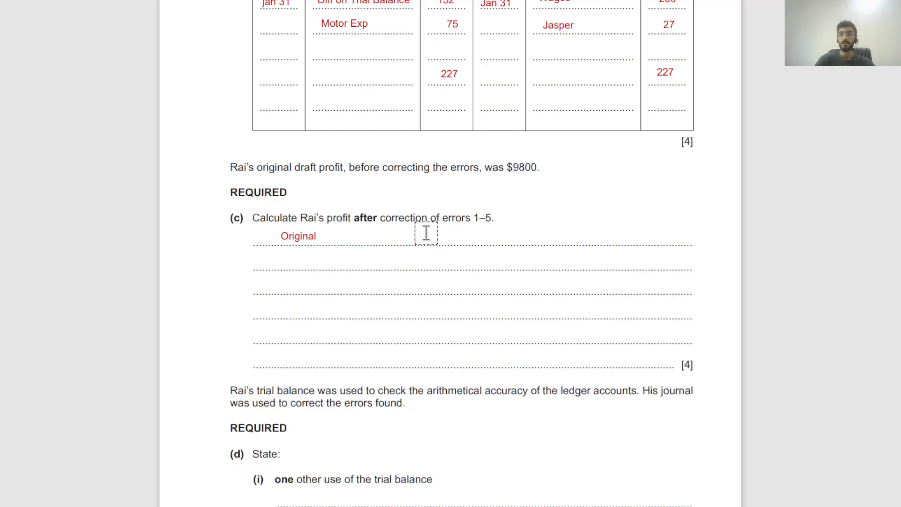
click(426, 235)
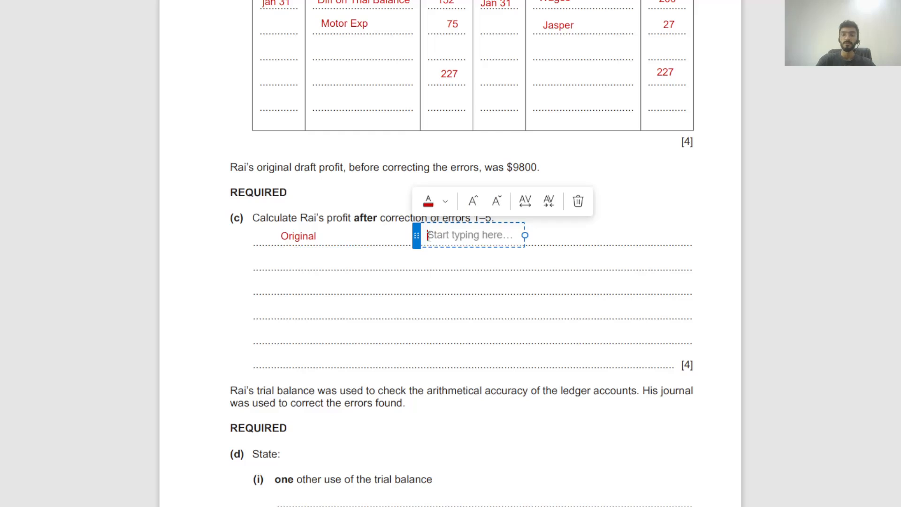
text(9800)
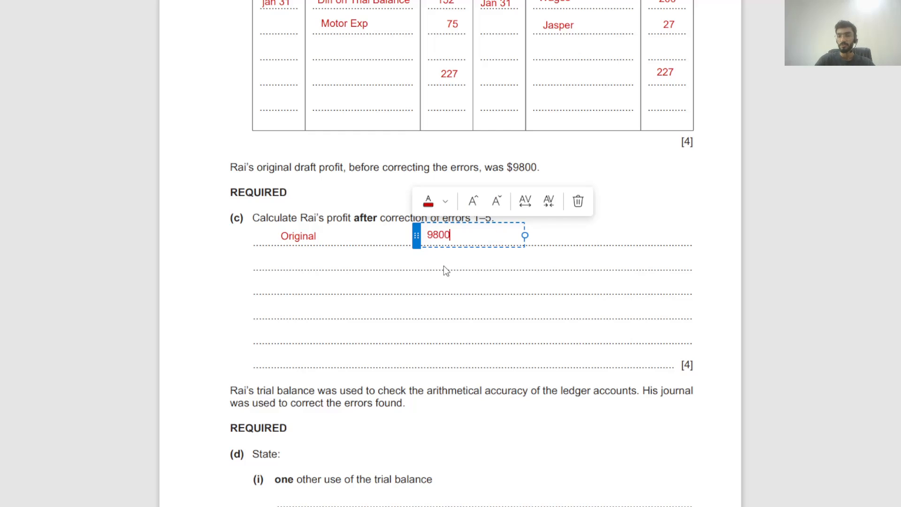
click(444, 266)
click(437, 235)
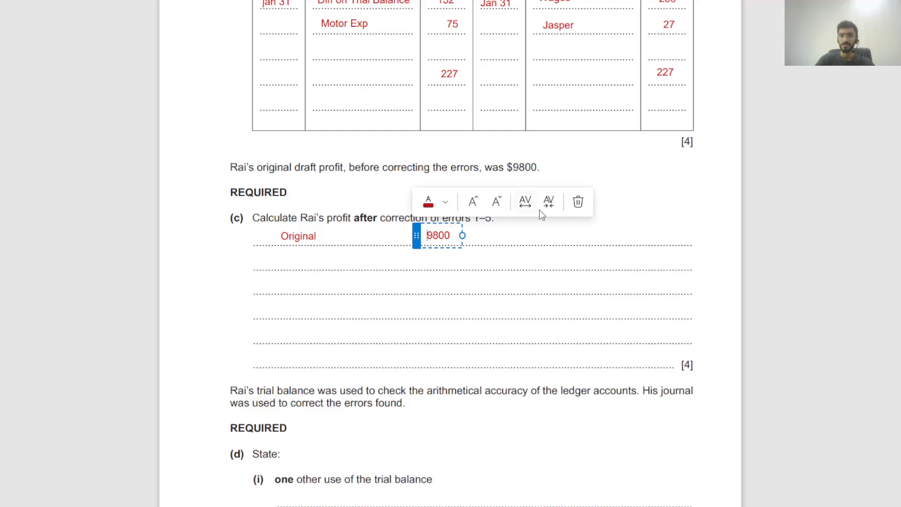
click(579, 205)
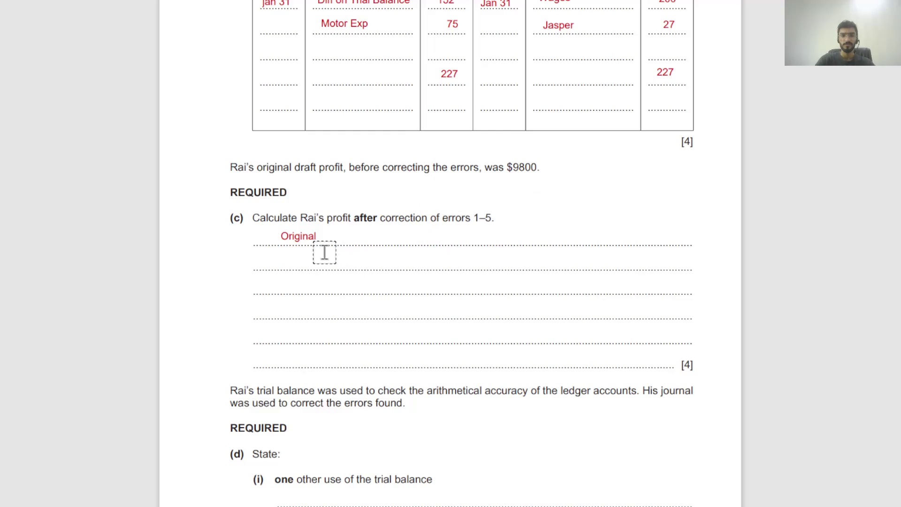
click(304, 239)
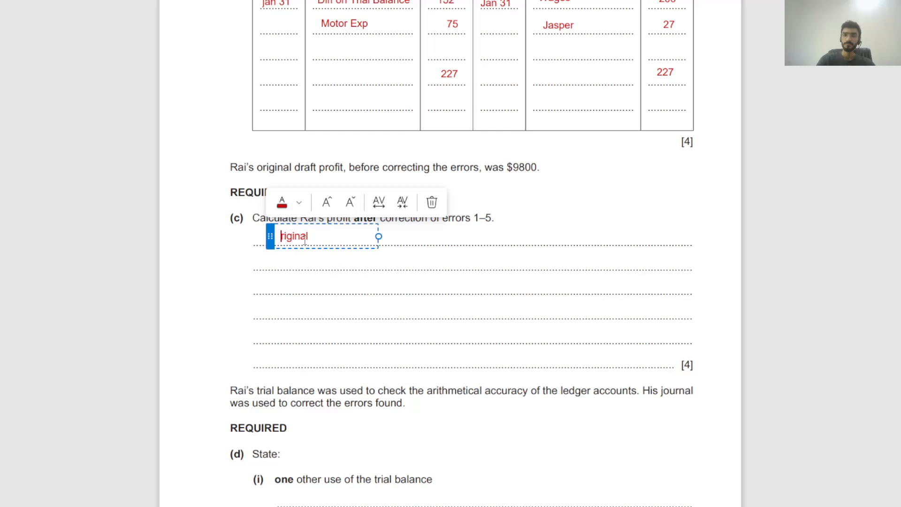
click(429, 197)
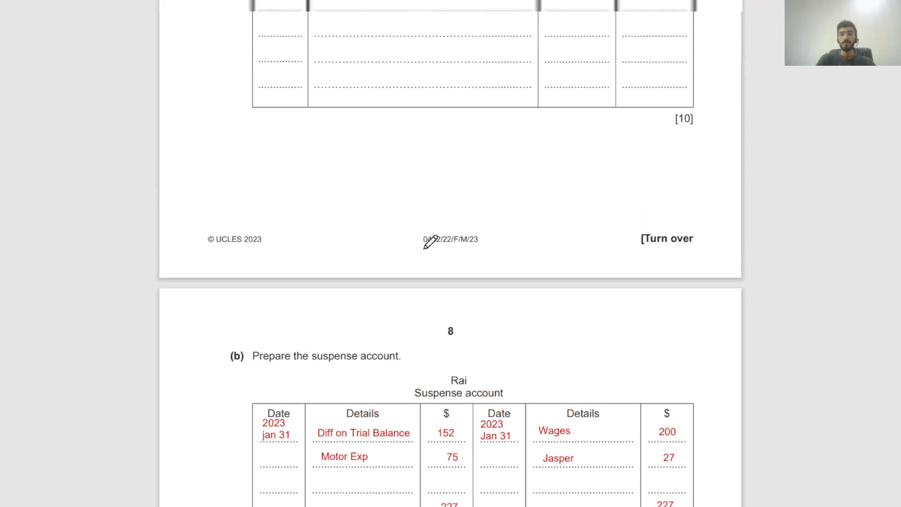
scroll(427, 241, up, 5)
scroll(428, 241, up, 1)
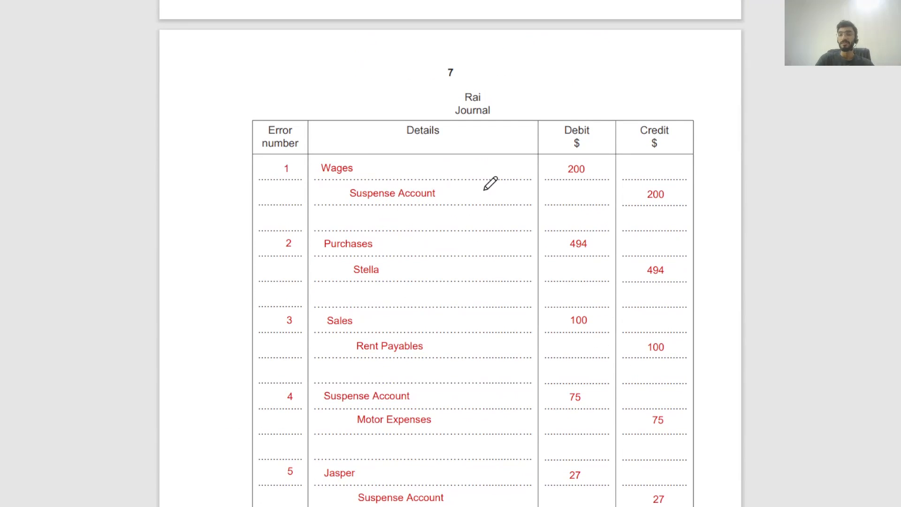
scroll(527, 166, down, 5)
scroll(529, 165, down, 5)
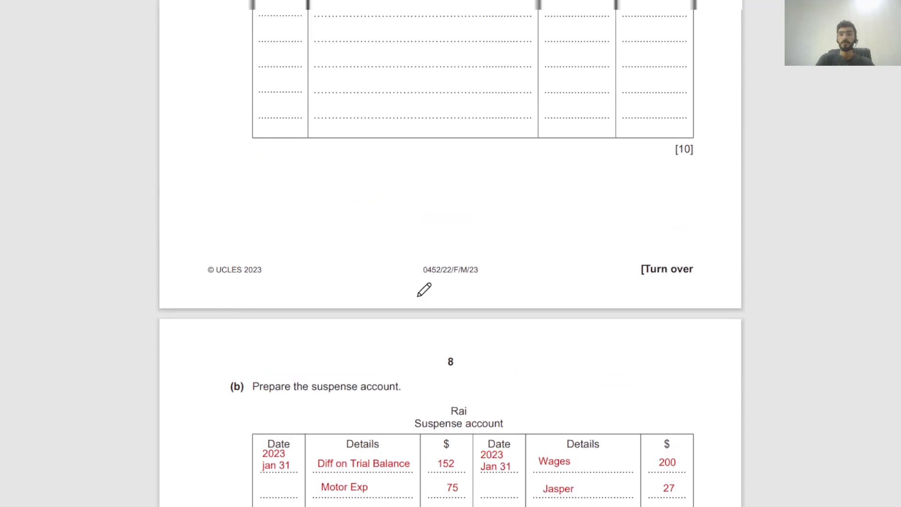
scroll(423, 290, up, 10)
scroll(423, 288, up, 2)
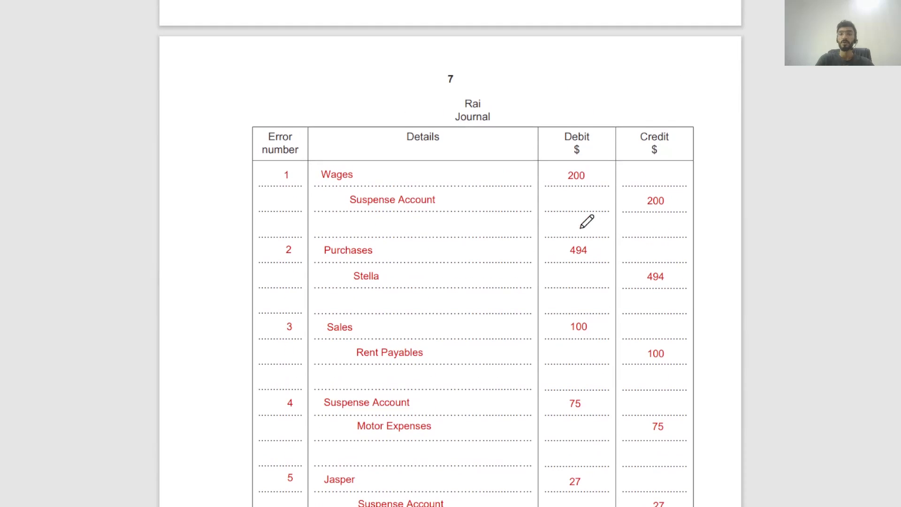
scroll(586, 221, down, 3)
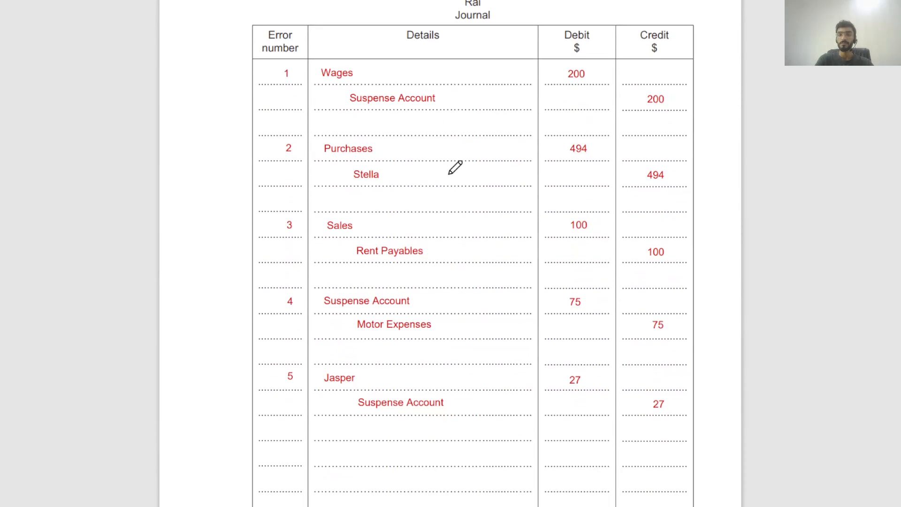
scroll(456, 168, down, 1)
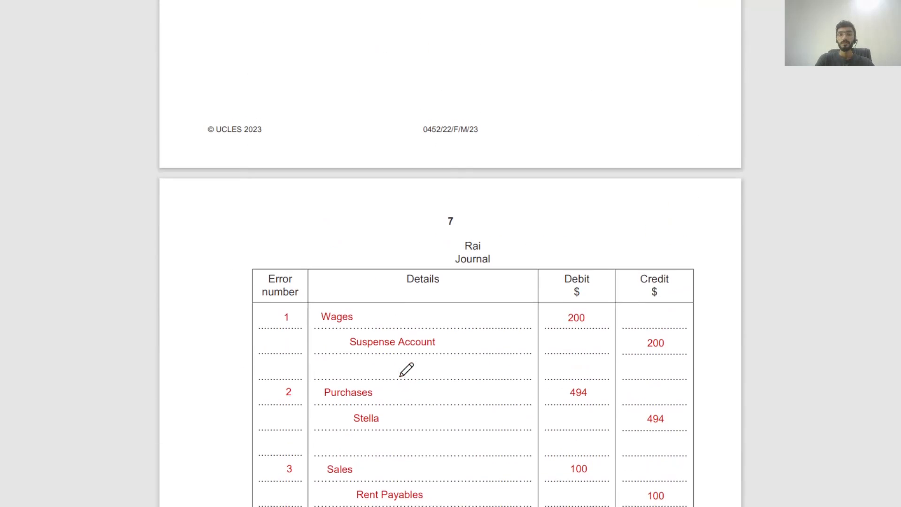
scroll(407, 369, up, 3)
scroll(407, 369, down, 5)
scroll(407, 369, down, 2)
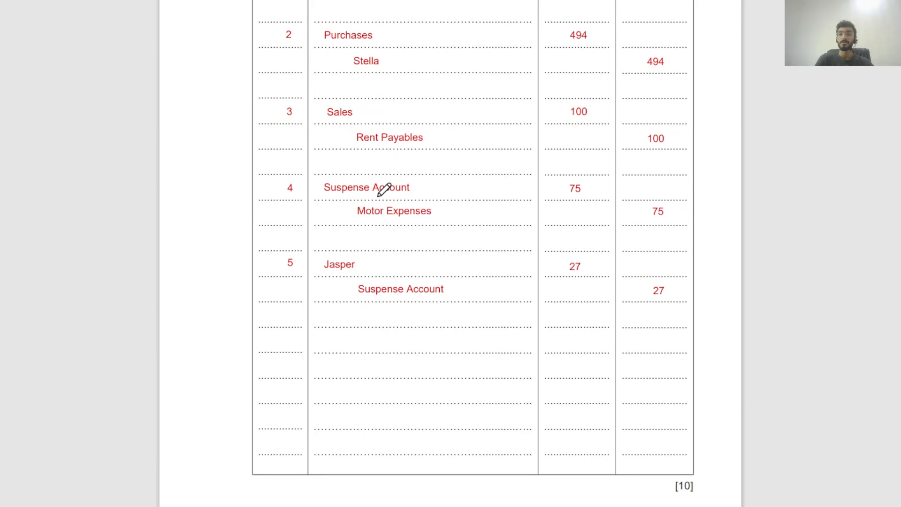
scroll(384, 190, up, 2)
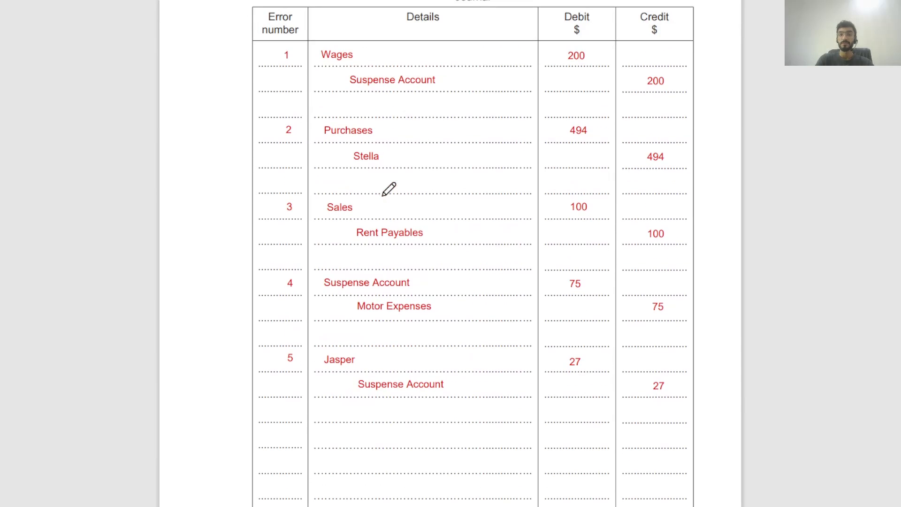
scroll(384, 195, down, 1)
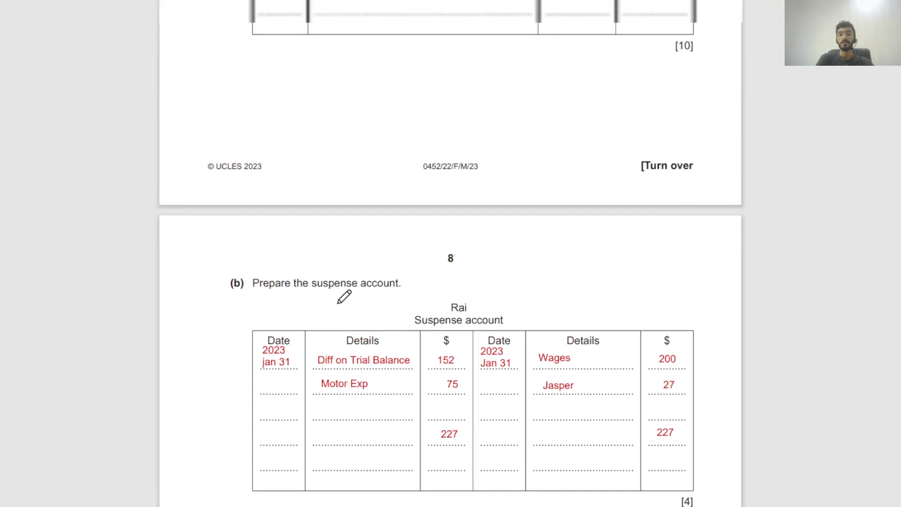
scroll(344, 297, up, 5)
scroll(343, 297, up, 1)
scroll(343, 296, down, 2)
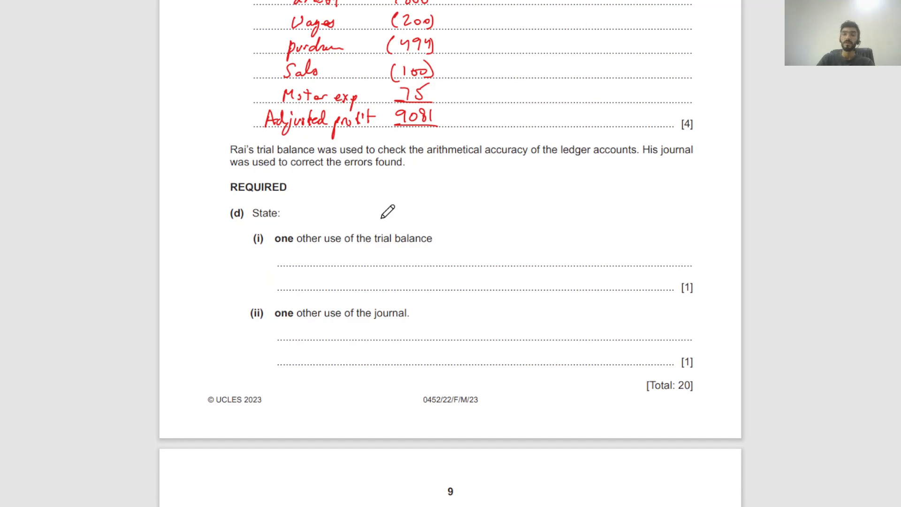
Underline 'accuracy of the ledger accounts' and 'used to correct the errors found' in red
drag(494, 159, 604, 161)
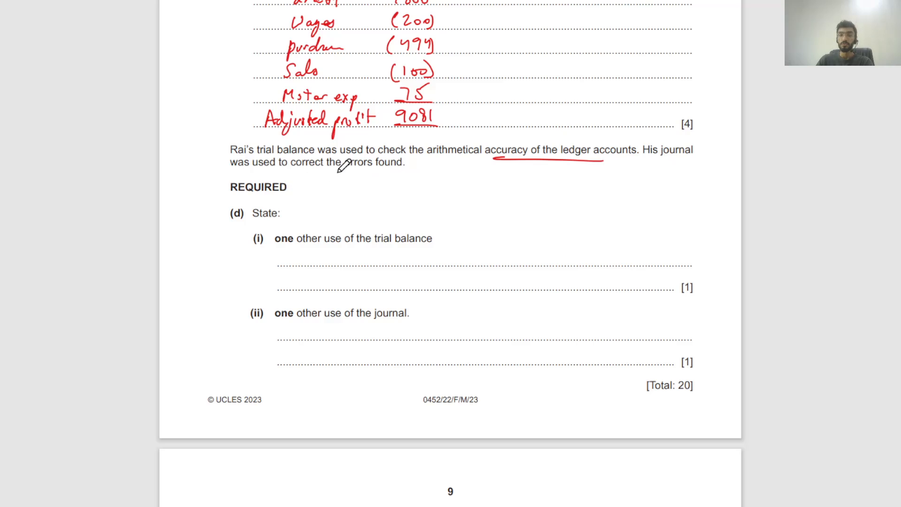
drag(265, 169, 383, 168)
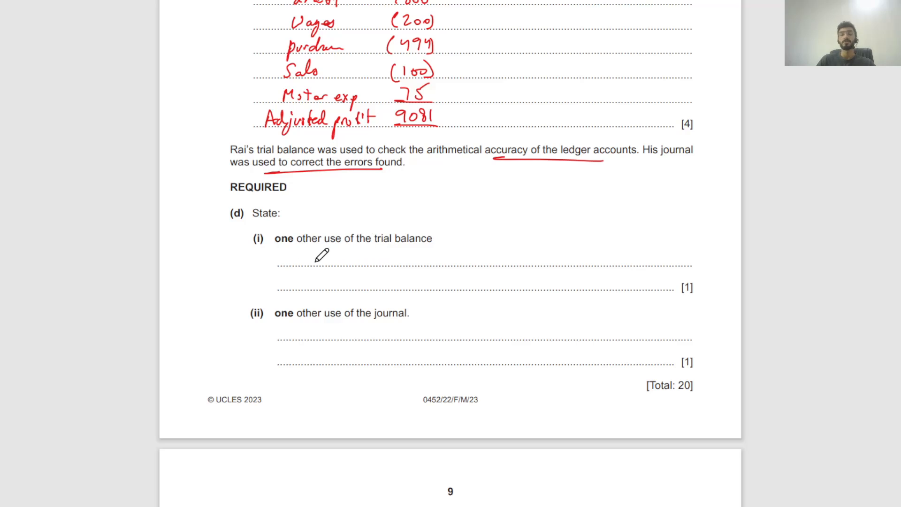
Handwrite 'prep of financial statements' on the (i) line and re-underline the ledger phrase
mouse_move(301, 260)
mouse_down()
mouse_move(338, 266)
mouse_move(371, 258)
mouse_move(380, 266)
mouse_move(572, 253)
mouse_move(594, 262)
mouse_up()
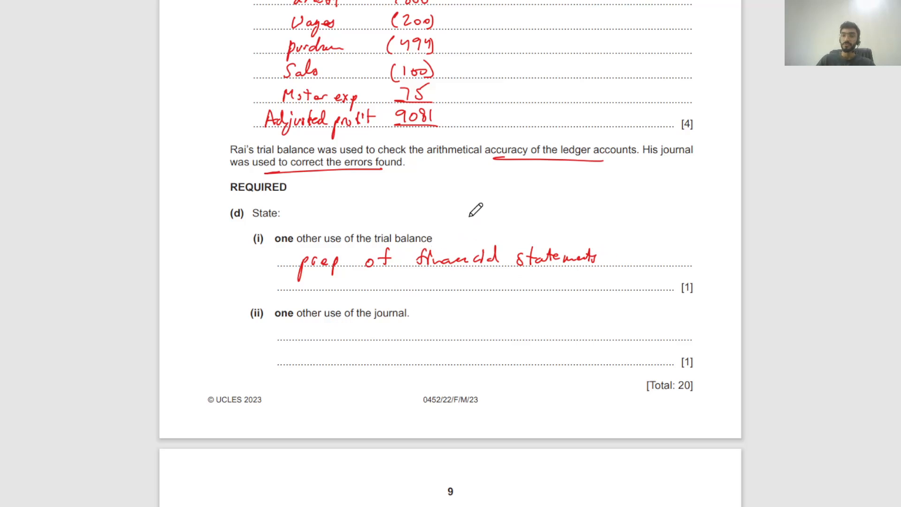
drag(476, 161, 568, 159)
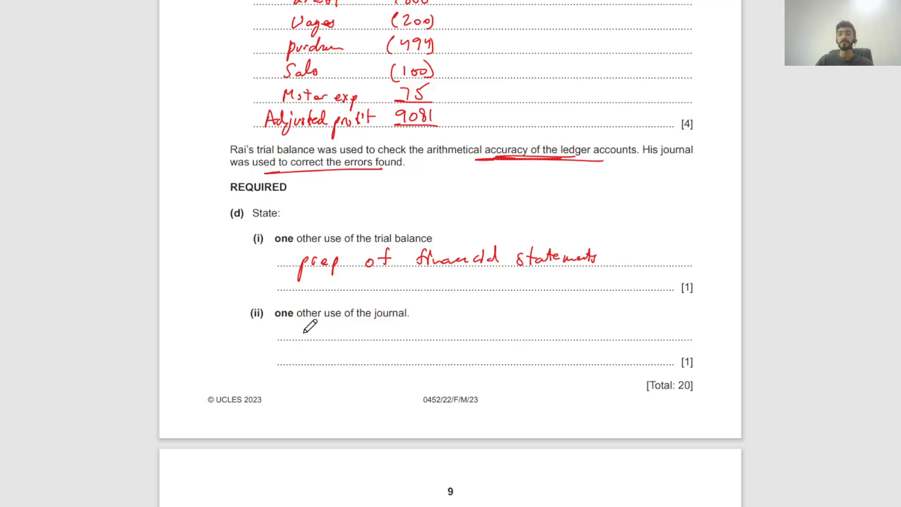
Handwrite 'year end adjustments' on the (ii) line, erasing and rewriting the misspelled ending
mouse_move(303, 328)
mouse_down()
mouse_move(314, 338)
mouse_move(352, 329)
mouse_move(426, 338)
mouse_up()
mouse_move(438, 335)
mouse_down()
mouse_move(448, 324)
mouse_move(445, 347)
mouse_move(512, 335)
mouse_up()
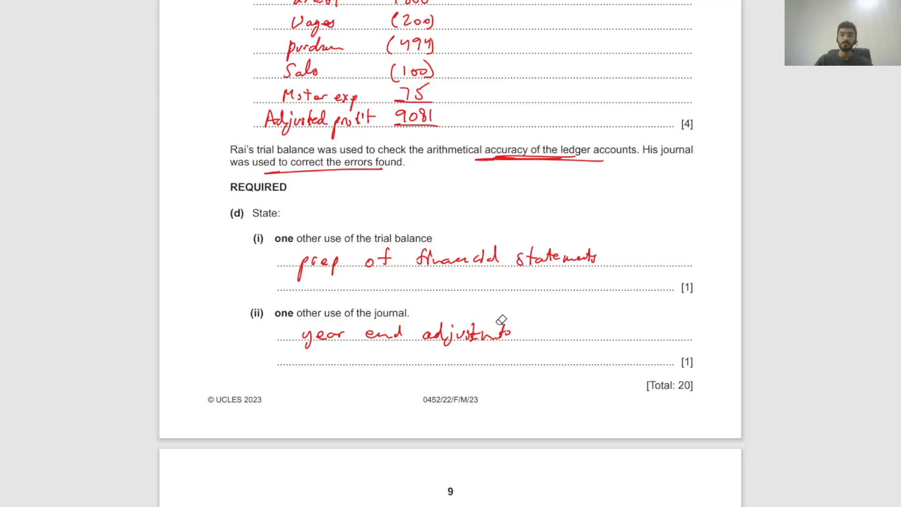
drag(502, 320, 460, 331)
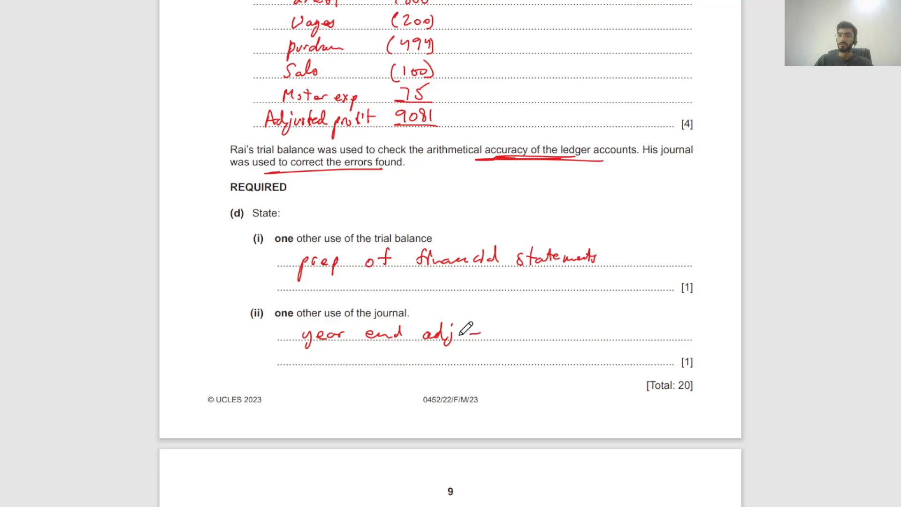
mouse_move(463, 329)
mouse_down()
mouse_move(481, 335)
mouse_move(484, 318)
mouse_move(497, 330)
mouse_move(533, 325)
mouse_move(534, 334)
mouse_up()
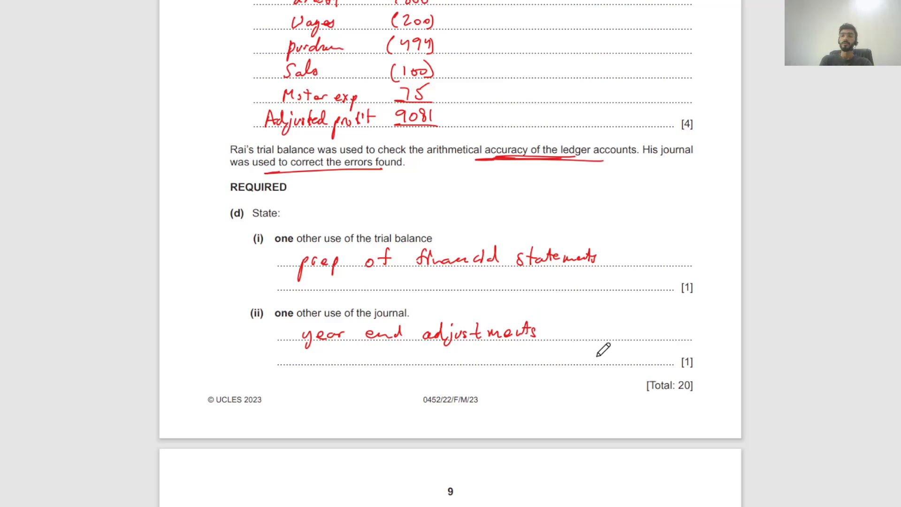
Circle the question's [Total: 20] marks in red
drag(684, 370, 639, 395)
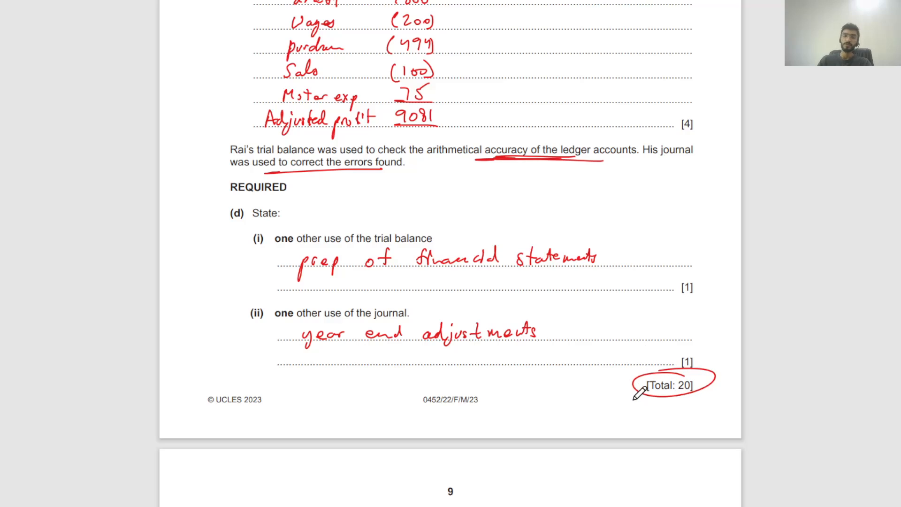